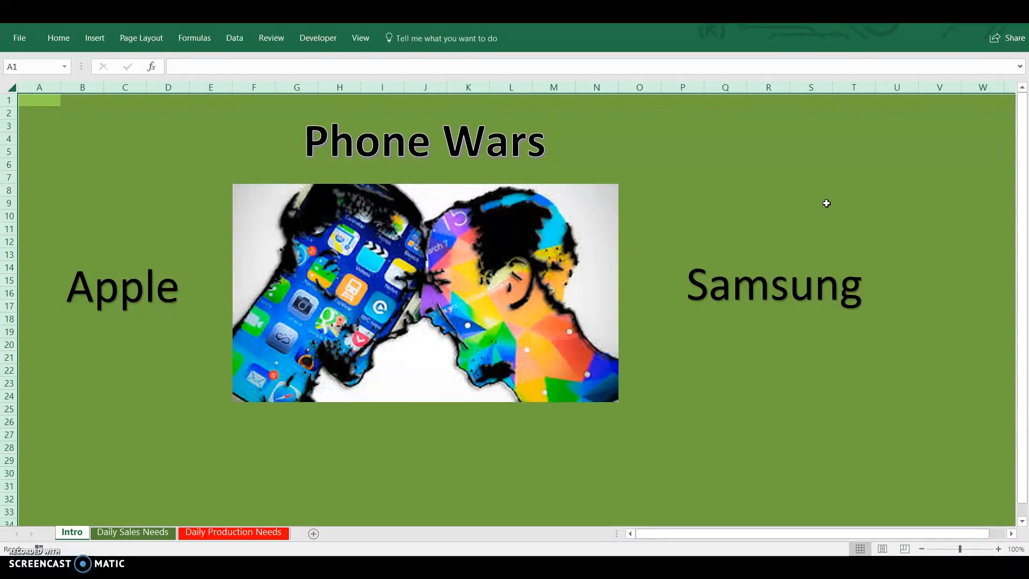
# Step: Open the Daily Sales Needs sheet and examine the iPhone X expense formulas and each company's total profit formula
pyautogui.click(128, 531)
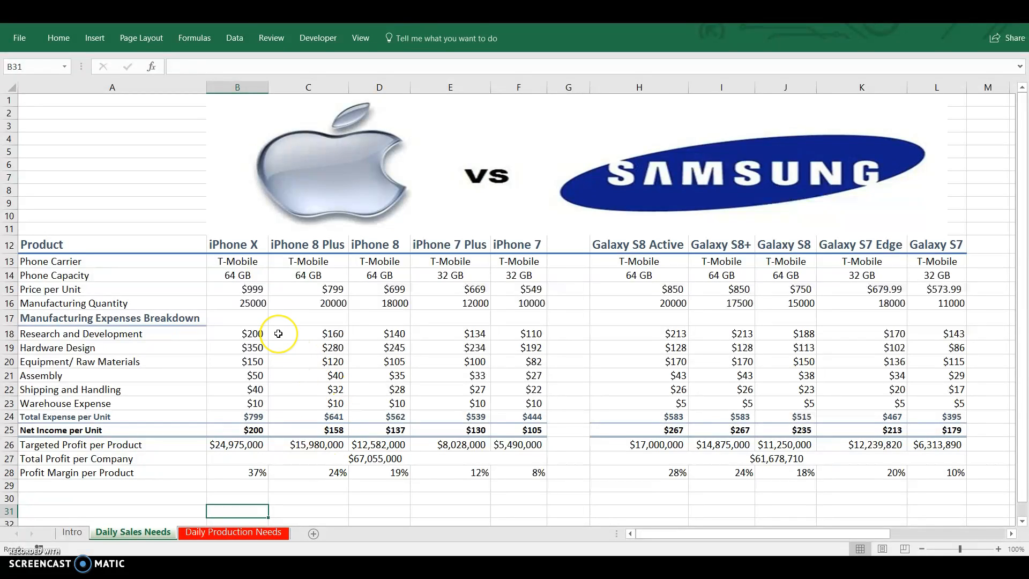
pyautogui.click(240, 334)
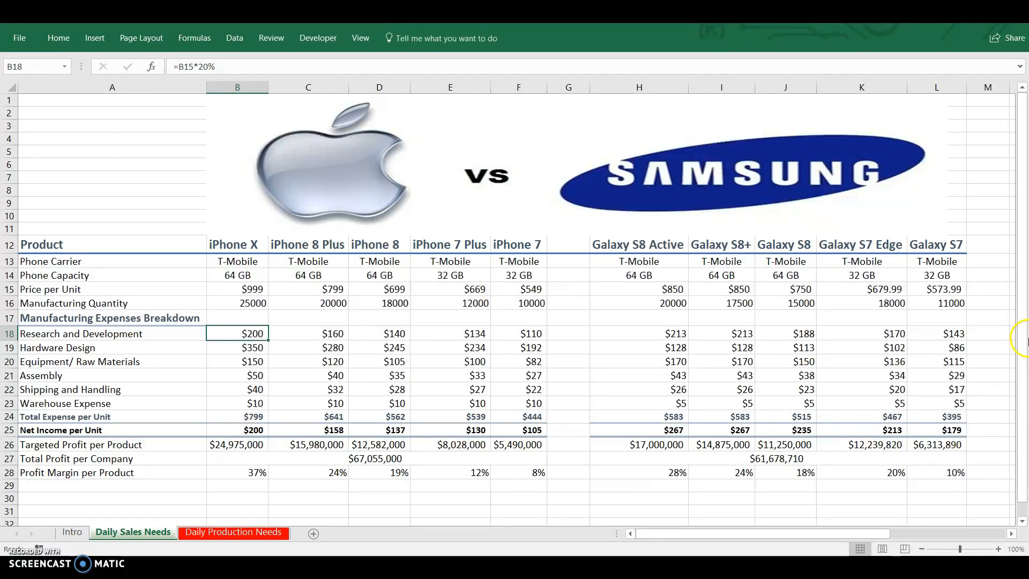
pyautogui.press('Down')
pyautogui.press('Down')
pyautogui.press('Up')
pyautogui.press('Up')
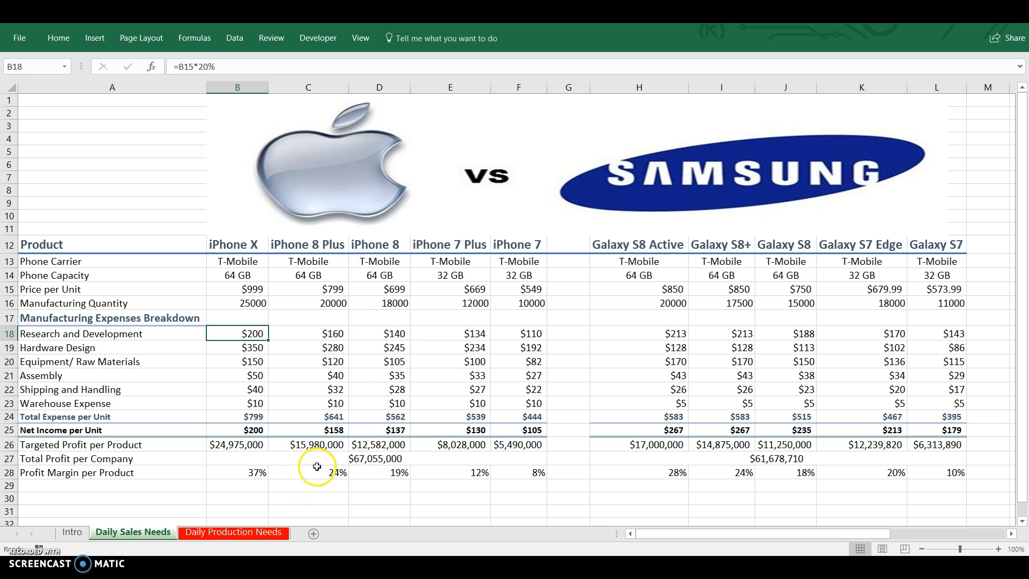
pyautogui.click(337, 461)
pyautogui.click(737, 461)
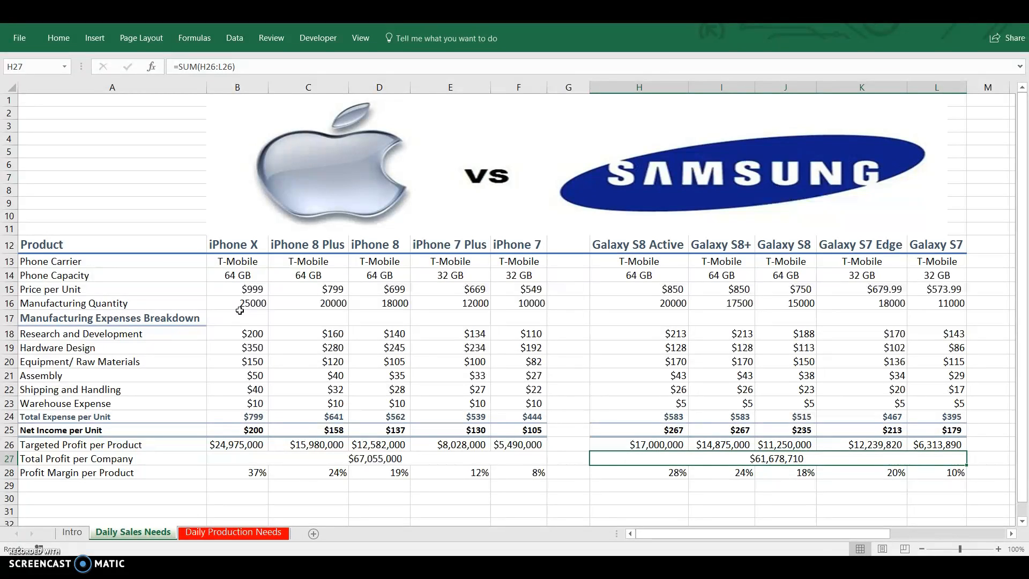
# Step: Open Solver and set the objective to Apple's total profit in B27 with a target value of 100000000
pyautogui.click(239, 41)
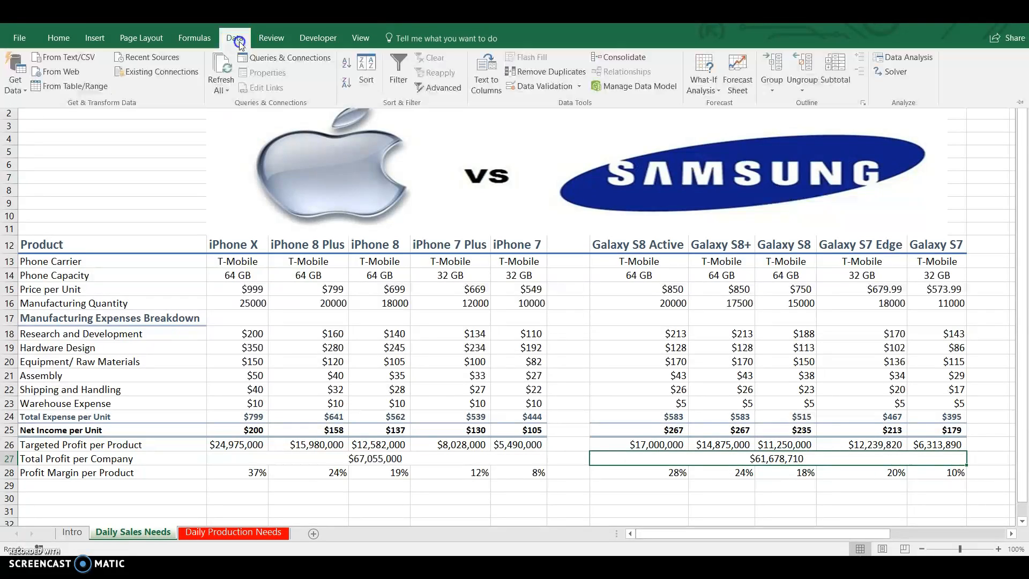
pyautogui.click(904, 74)
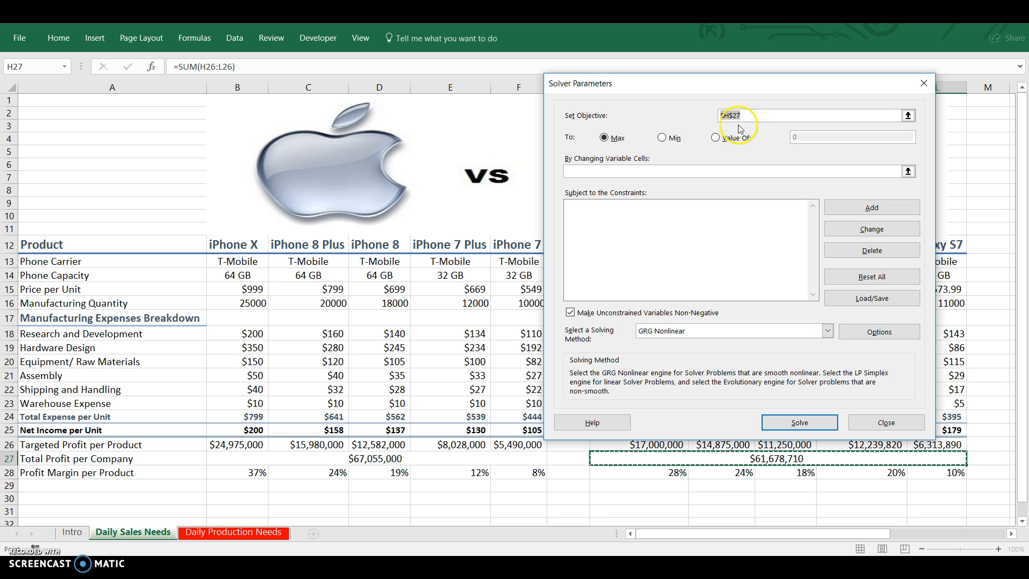
pyautogui.click(398, 459)
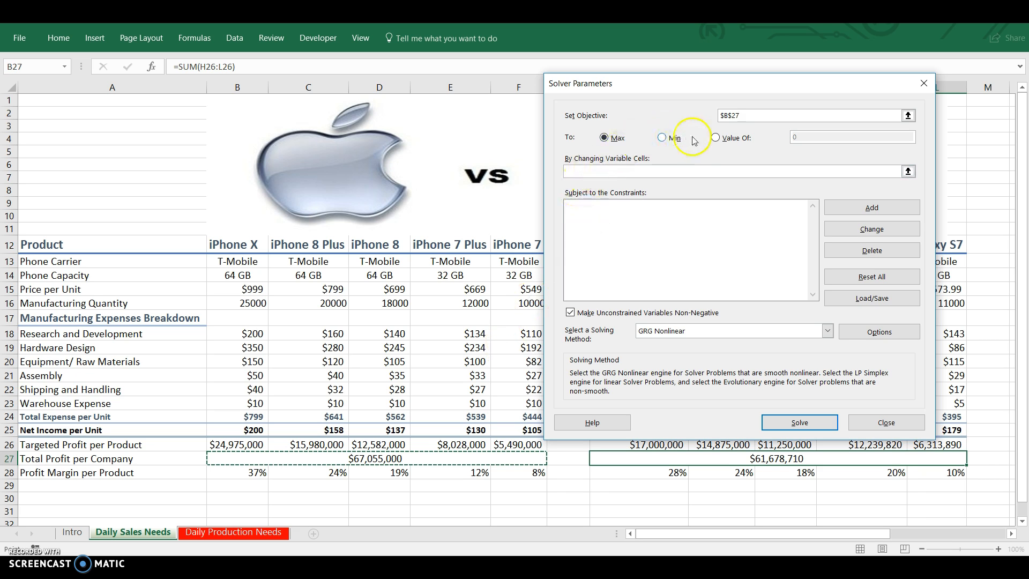
pyautogui.click(716, 137)
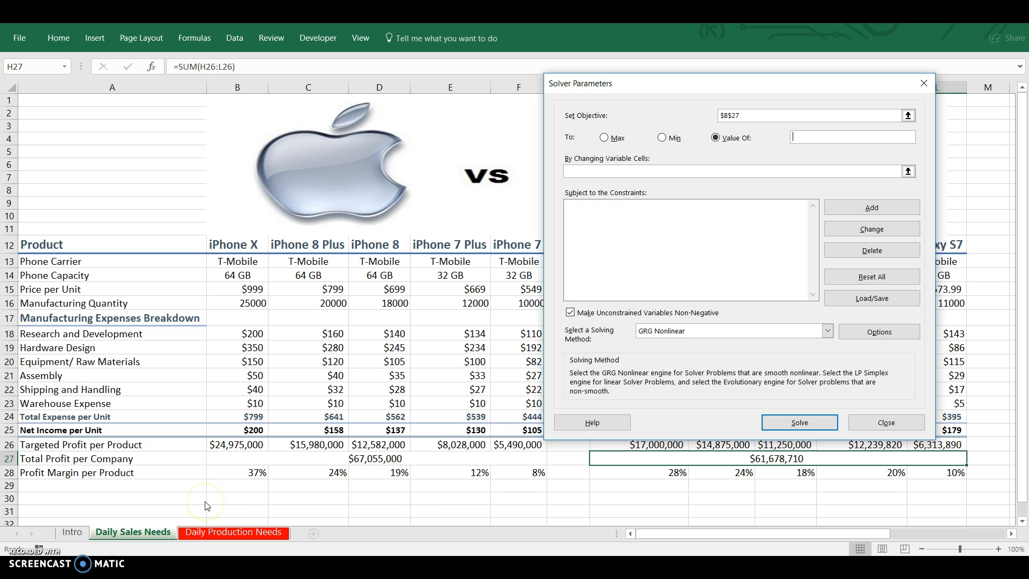
pyautogui.write('100000000')
# Step: Set Solver's changing variable cells to the iPhone manufacturing quantities in B16:F16
pyautogui.click(580, 173)
pyautogui.click(224, 304)
pyautogui.moveTo(224, 304); pyautogui.dragTo(512, 302)
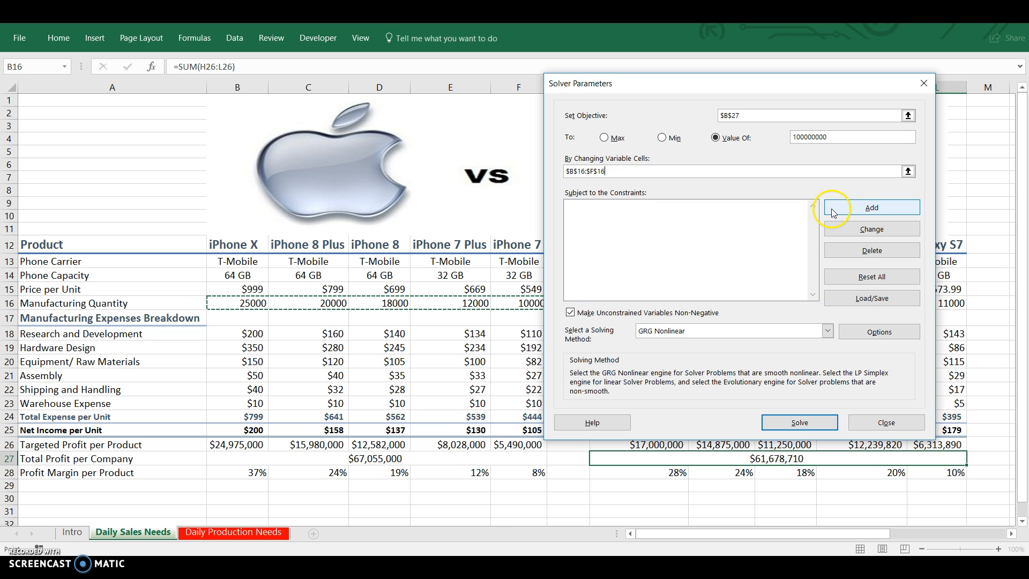
# Step: Add a Solver constraint requiring the iPhone X manufacturing quantity in B16 to be >= 25000
pyautogui.click(856, 213)
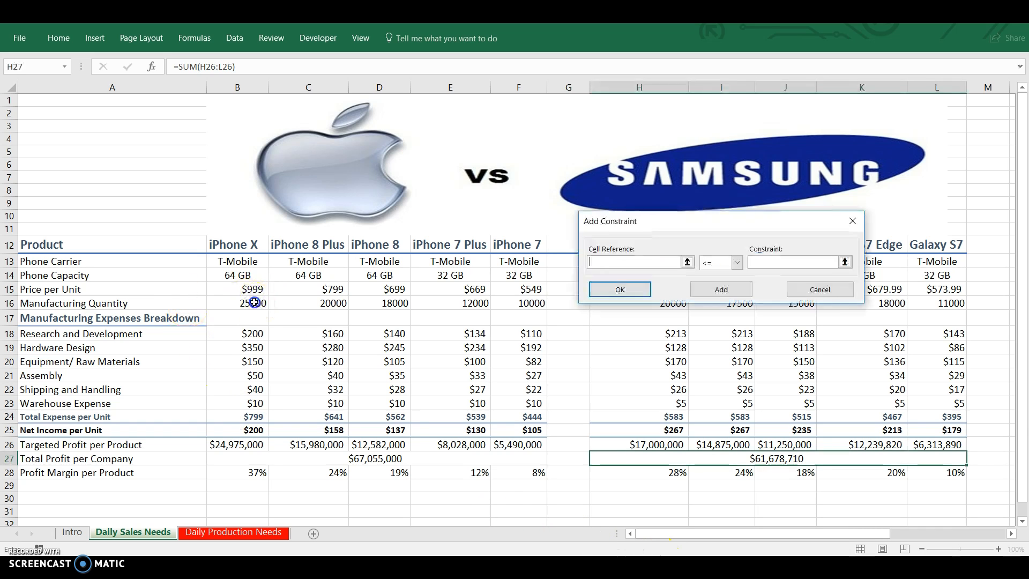
pyautogui.click(254, 302)
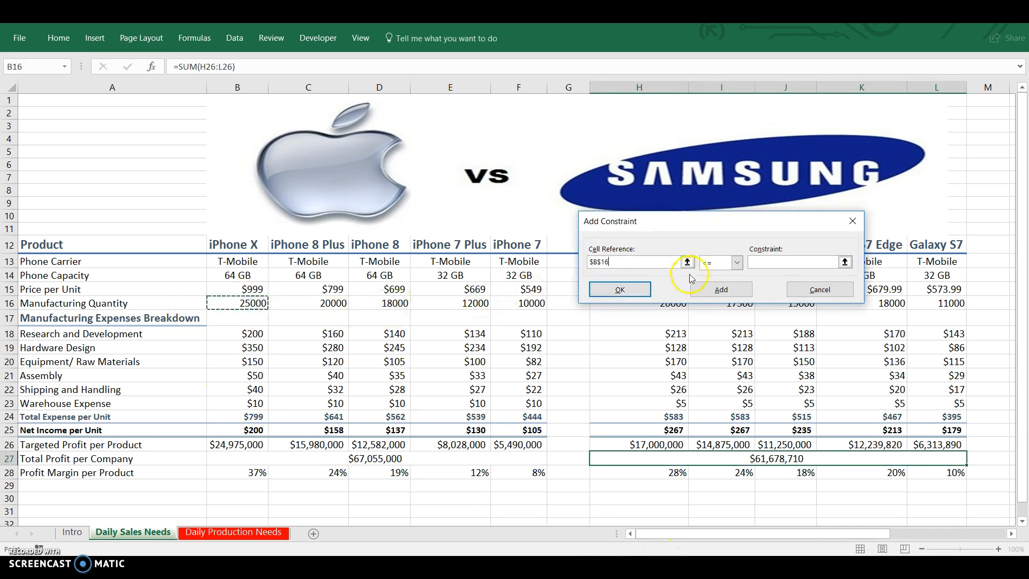
pyautogui.click(737, 263)
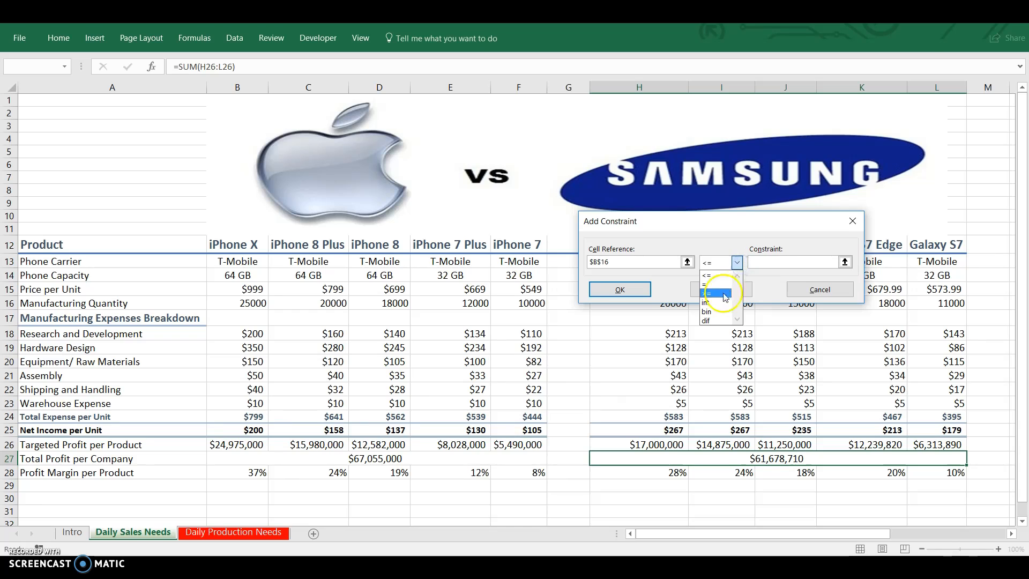
pyautogui.click(725, 294)
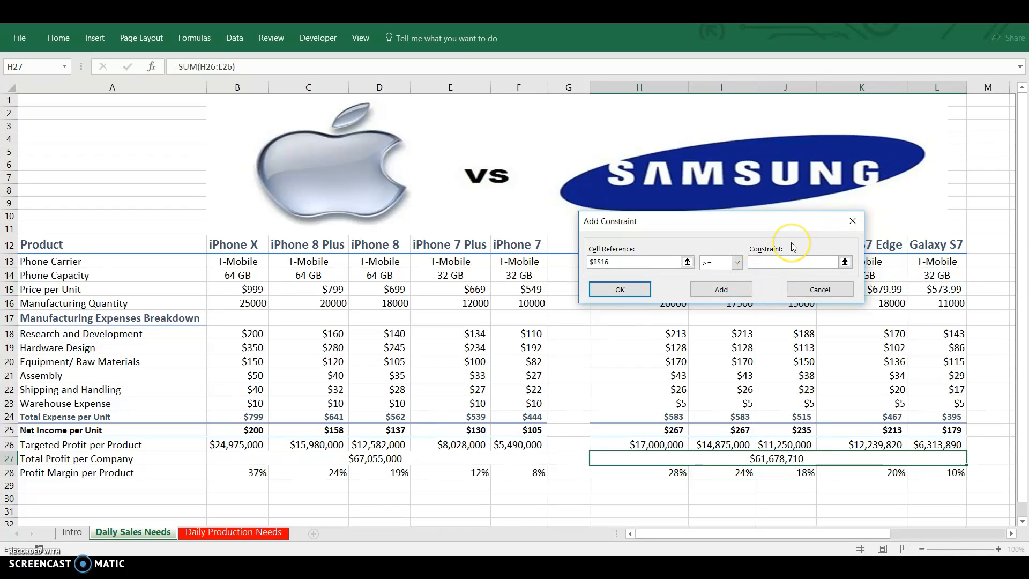
pyautogui.write('25000')
pyautogui.click(721, 290)
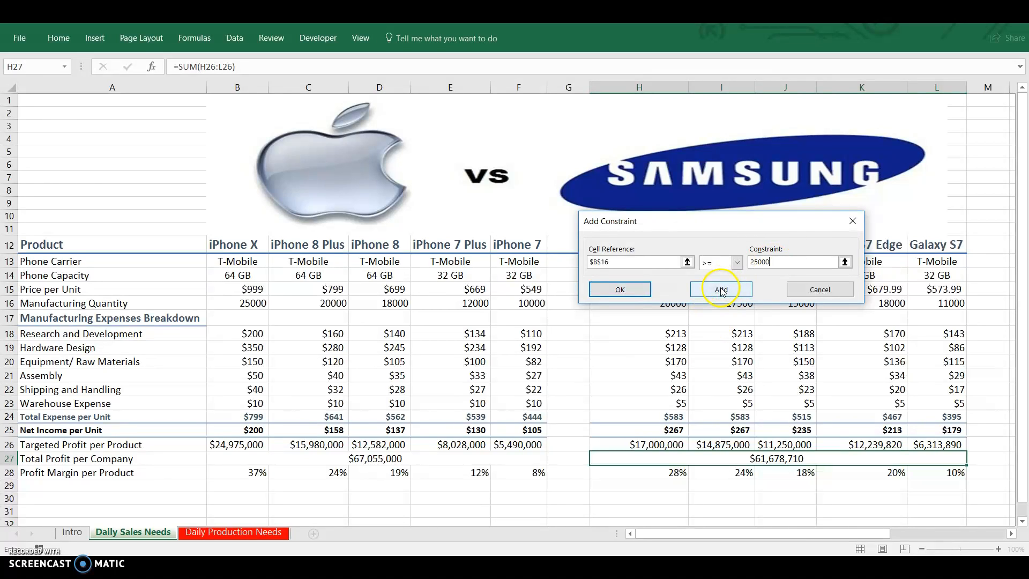
# Step: Add a constraint requiring the iPhone 8 Plus manufacturing quantity in C16 to be >= 20000
pyautogui.click(332, 303)
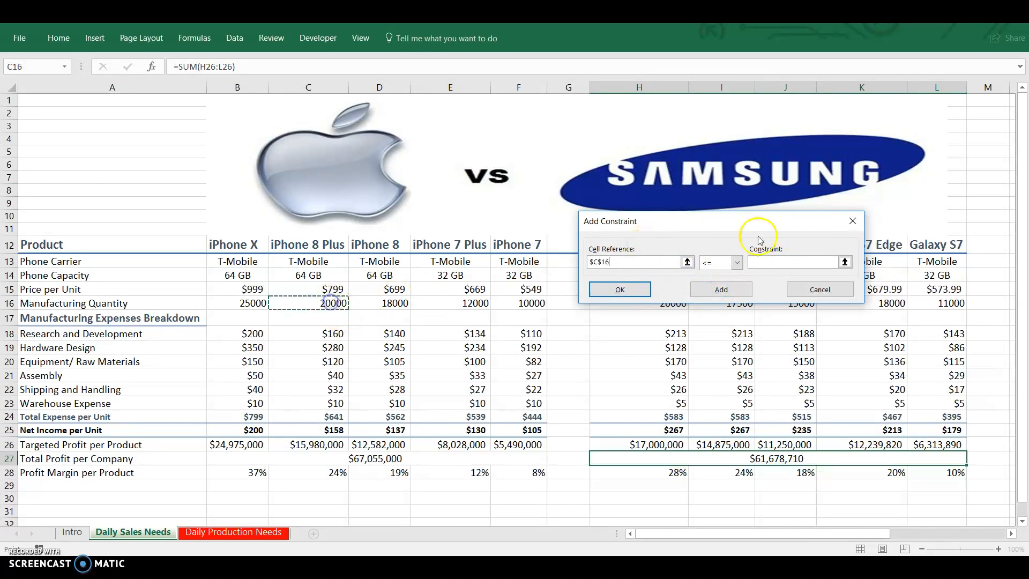
pyautogui.click(735, 262)
pyautogui.click(717, 293)
pyautogui.write('20000')
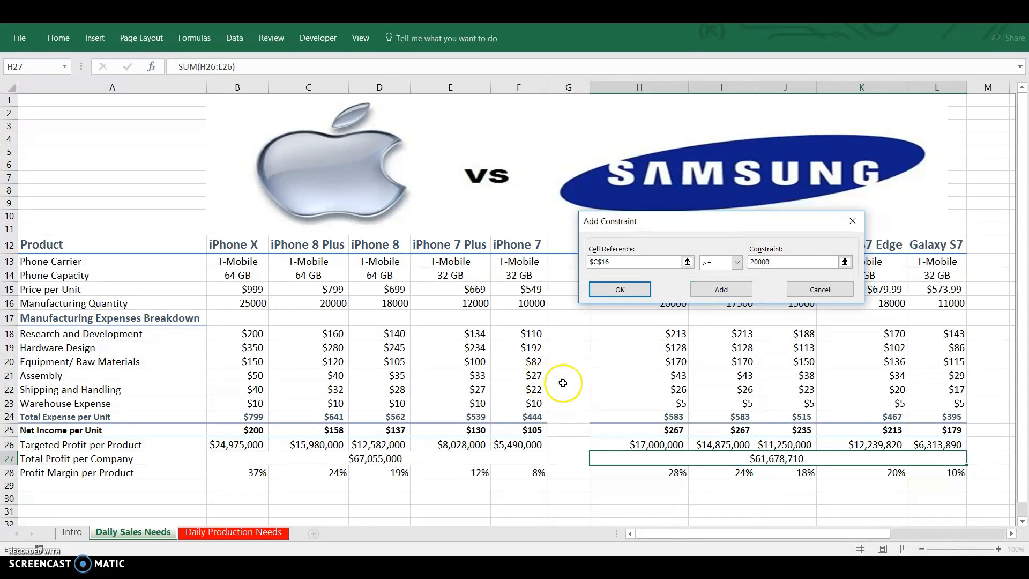
pyautogui.click(721, 289)
# Step: Add a constraint requiring the iPhone 8 manufacturing quantity in D16 to be >= 18000
pyautogui.click(391, 308)
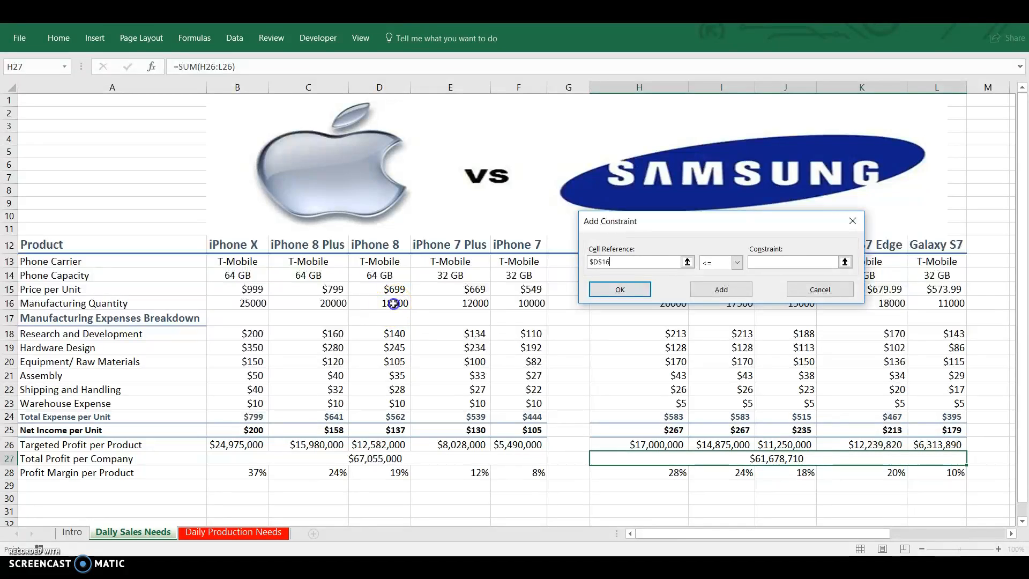
pyautogui.click(738, 262)
pyautogui.click(709, 293)
pyautogui.write('18000')
pyautogui.click(721, 290)
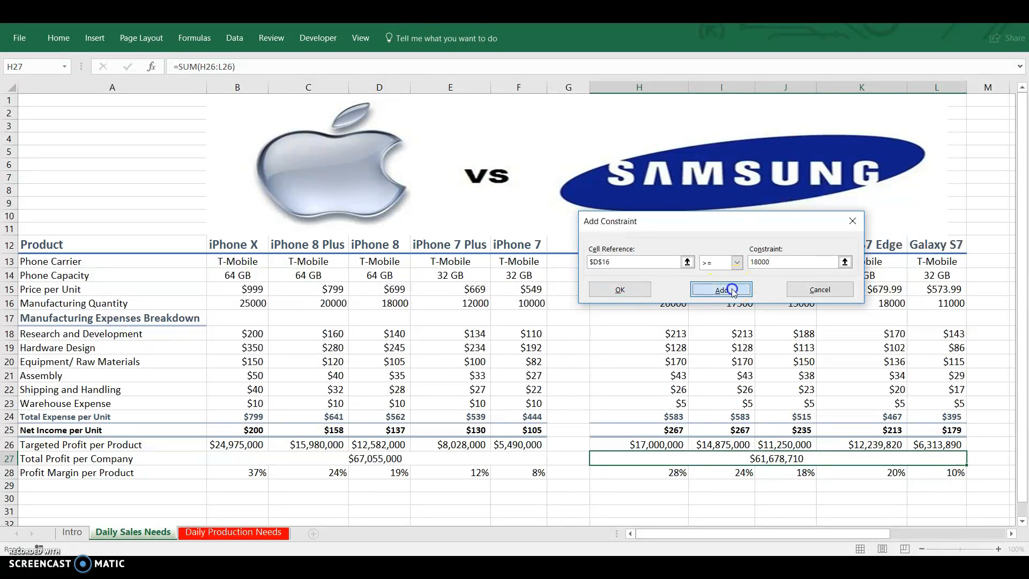
# Step: Add a constraint requiring the iPhone 7 Plus manufacturing quantity in E16 to be >= 12000
pyautogui.click(462, 302)
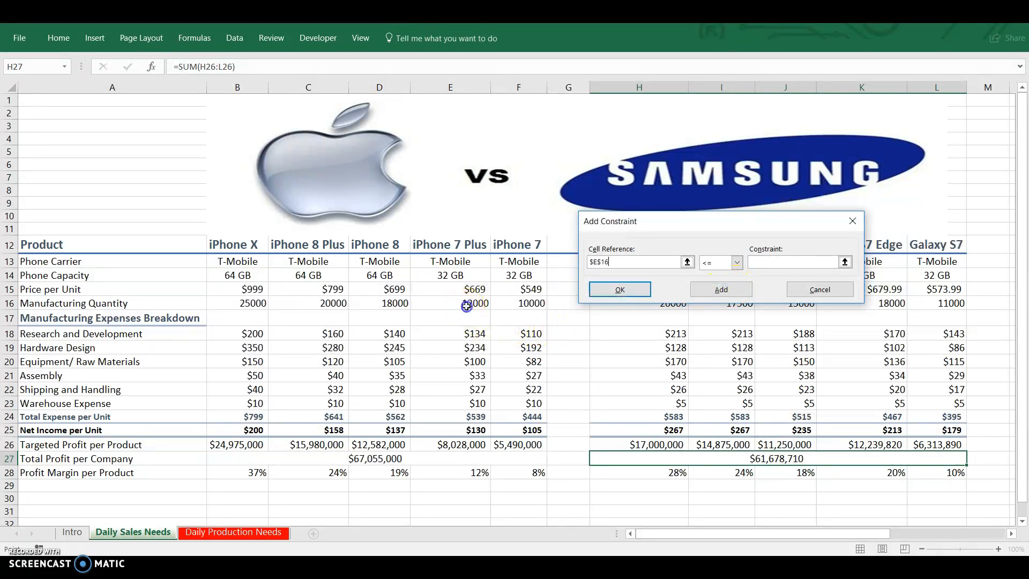
pyautogui.click(736, 263)
pyautogui.click(729, 295)
pyautogui.click(766, 266)
pyautogui.write('1')
pyautogui.click(721, 290)
# Step: Add a constraint requiring the iPhone 7 manufacturing quantity in F16 to be >= 10000
pyautogui.click(530, 304)
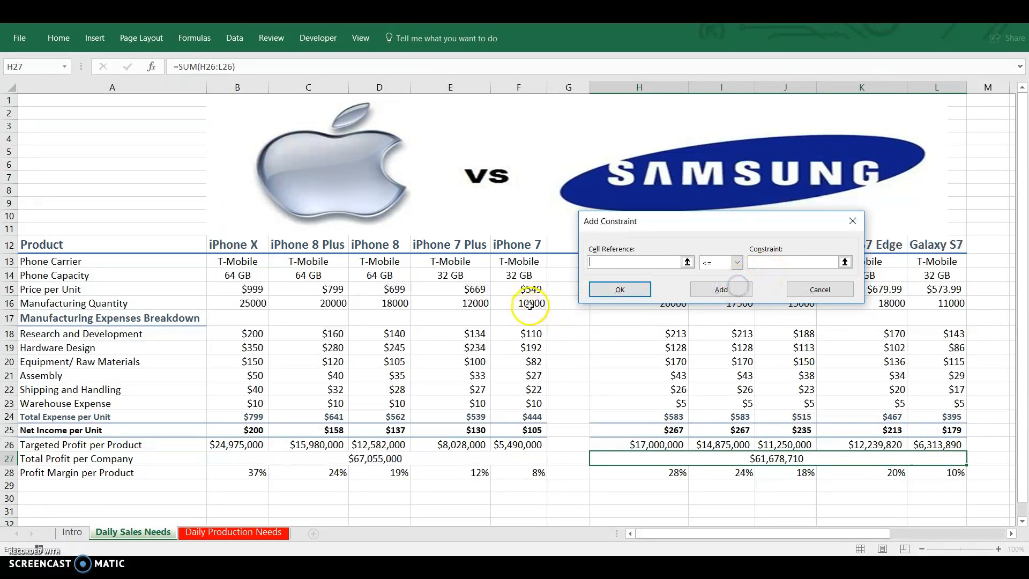
pyautogui.click(737, 262)
pyautogui.click(729, 295)
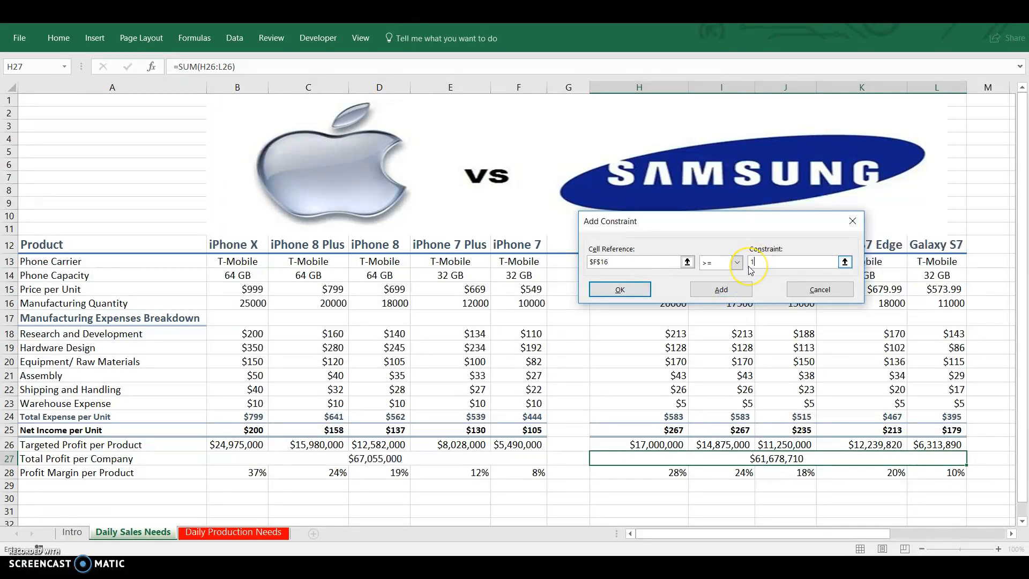
pyautogui.click(749, 265)
pyautogui.write('10000')
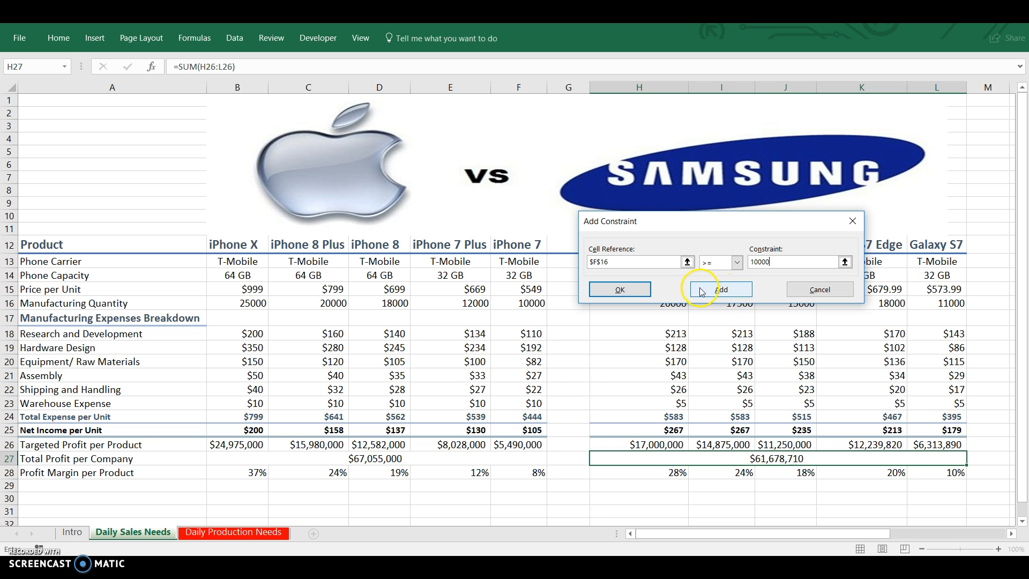
pyautogui.click(722, 289)
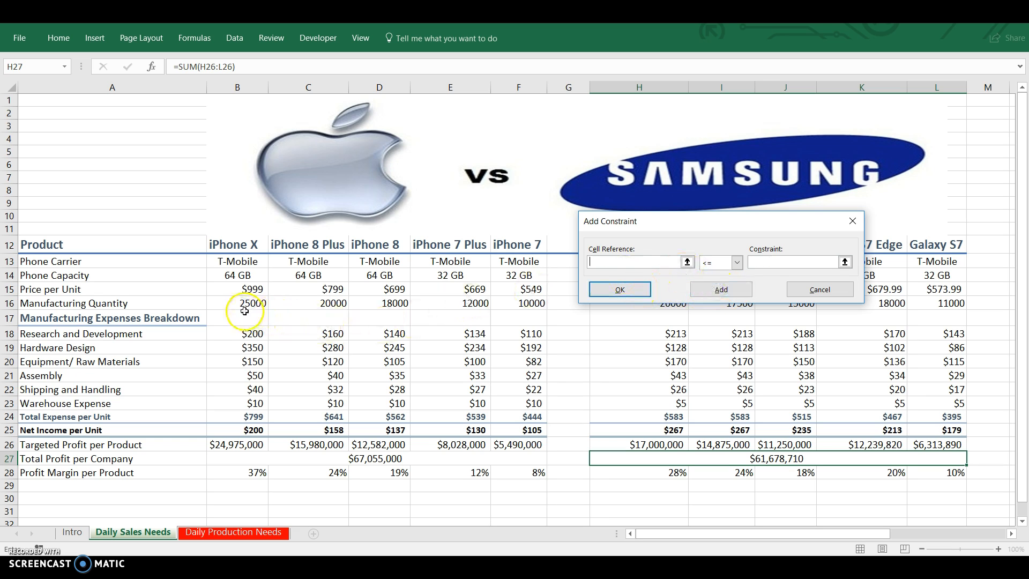
# Step: Add an integer constraint on all iPhone manufacturing quantities in B16:F16 and return to the Solver parameters
pyautogui.moveTo(239, 304); pyautogui.dragTo(511, 304)
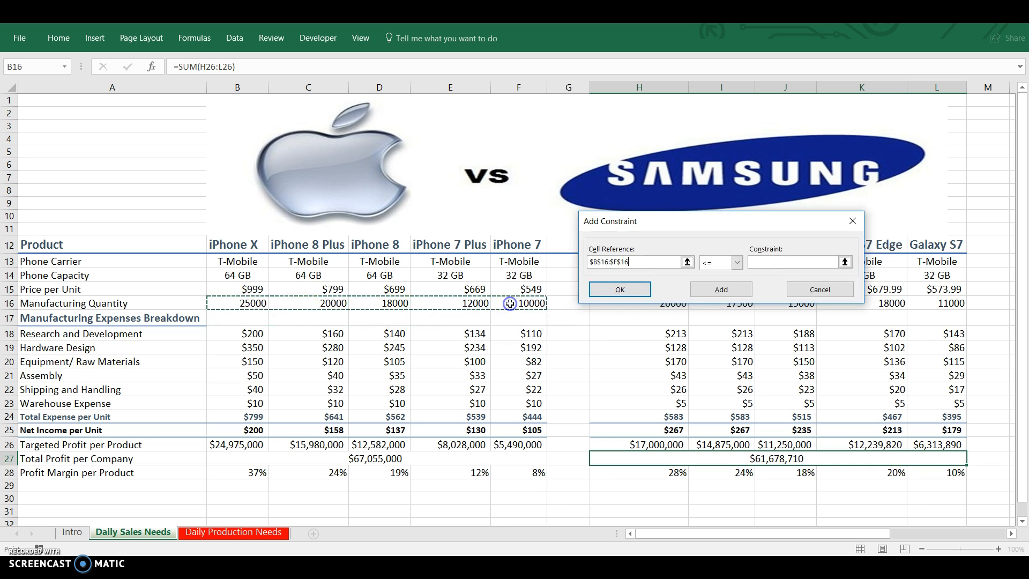
pyautogui.click(737, 262)
pyautogui.click(714, 304)
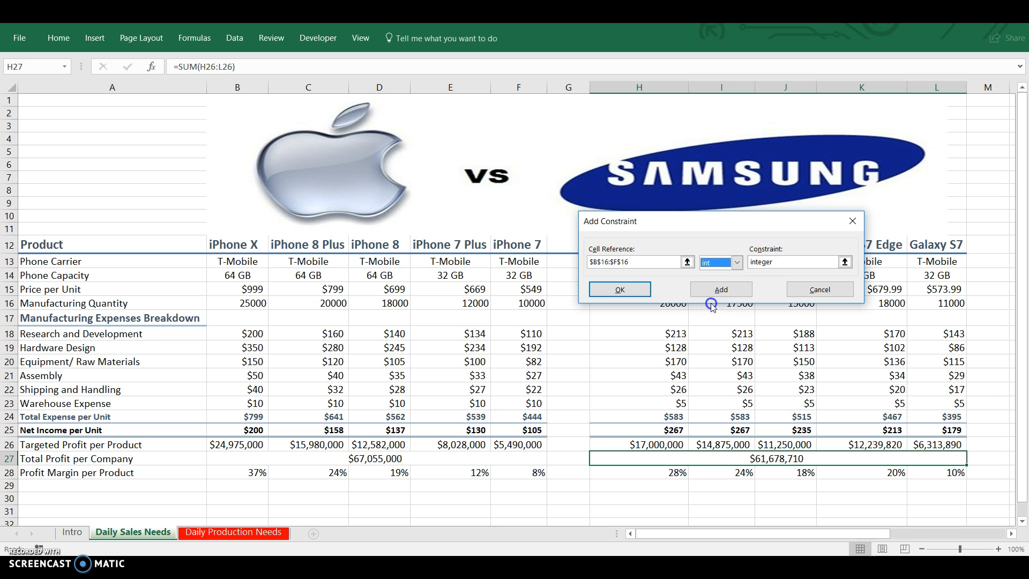
pyautogui.click(633, 293)
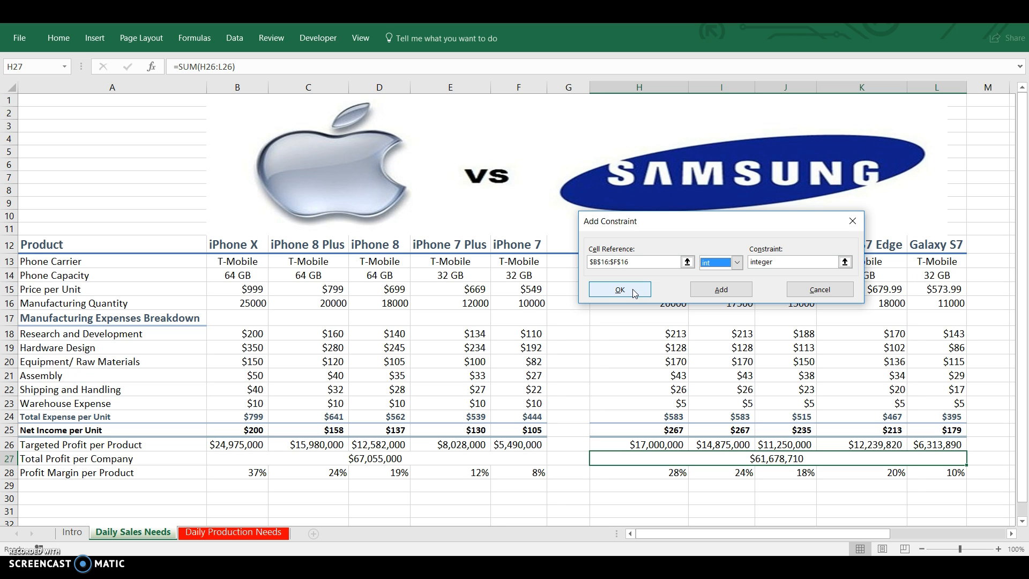
pyautogui.click(633, 292)
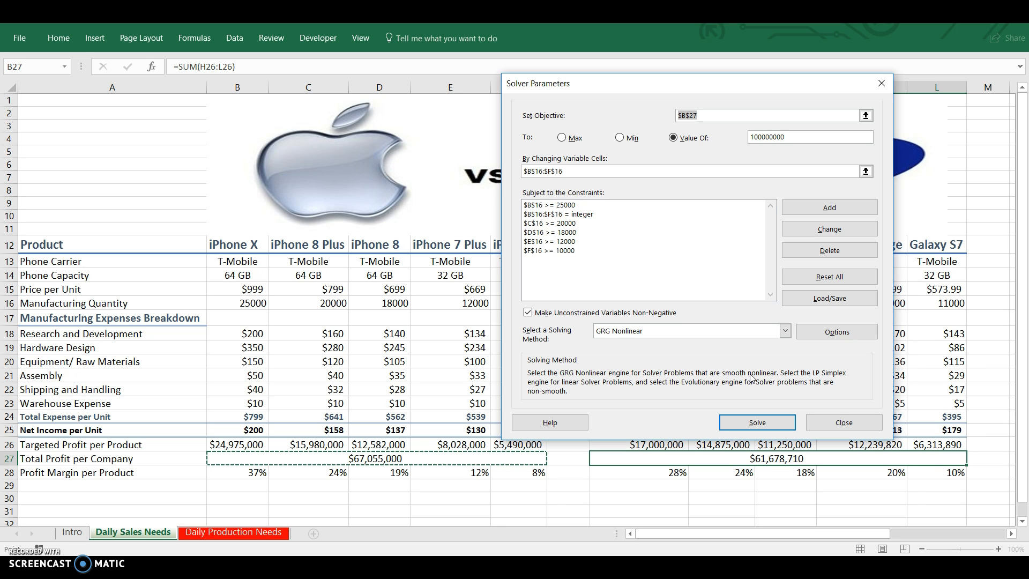
# Step: Solve the Apple model and keep the Solver solution
pyautogui.click(732, 422)
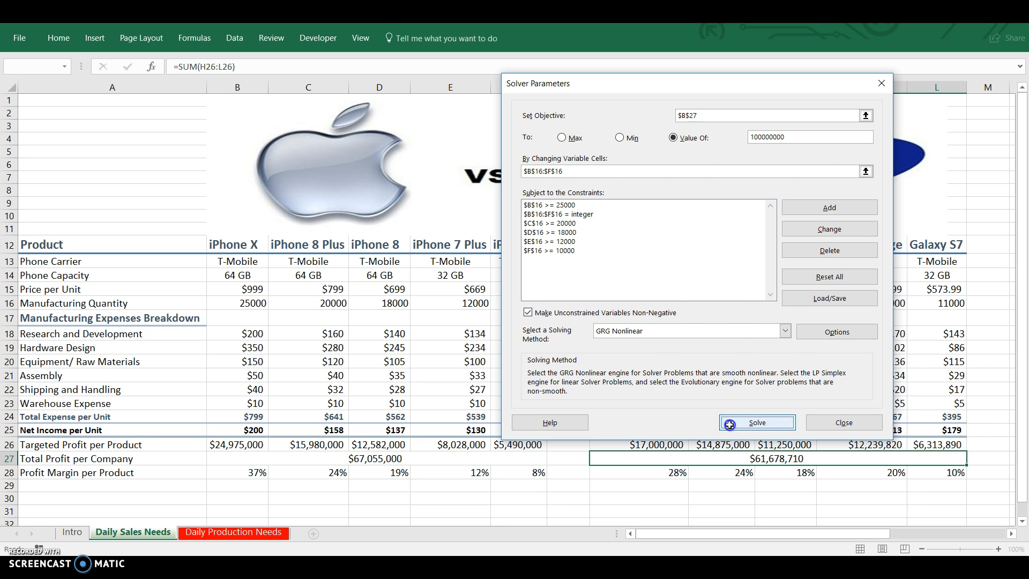
pyautogui.moveTo(461, 166); pyautogui.dragTo(714, 200)
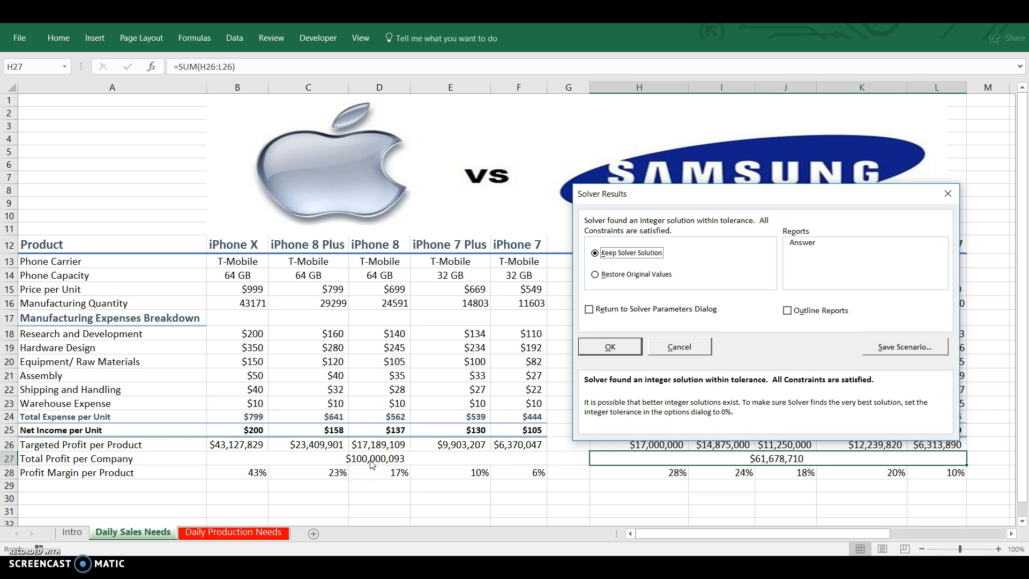
pyautogui.click(609, 349)
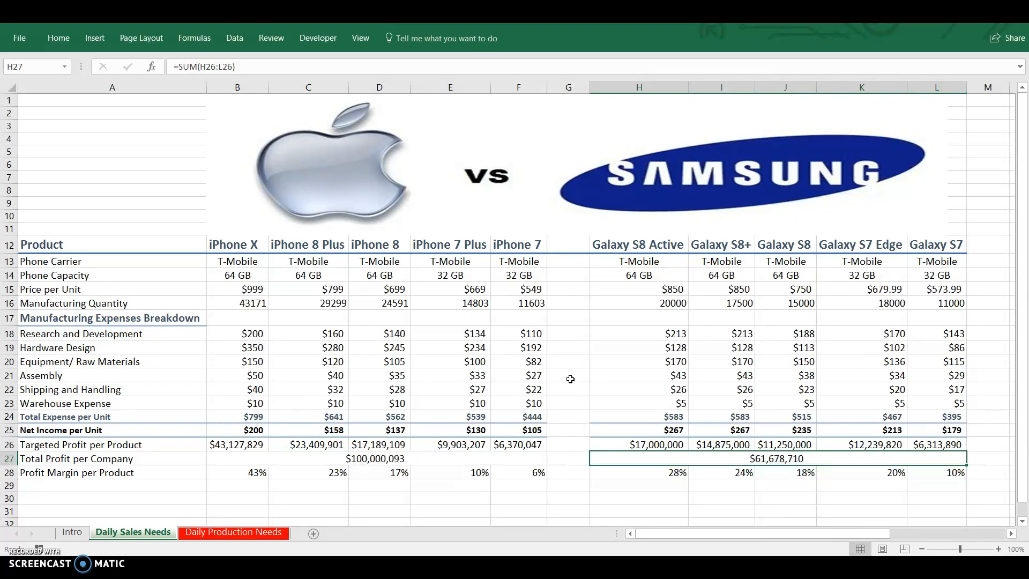
# Step: Reopen Solver and set the objective to Samsung's total profit in H27
pyautogui.click(237, 48)
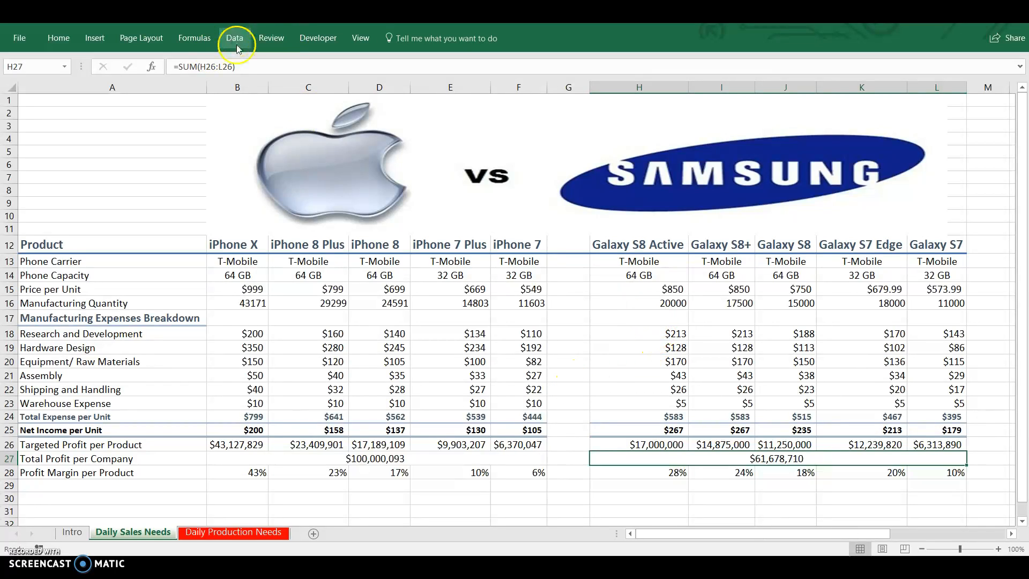
pyautogui.click(887, 72)
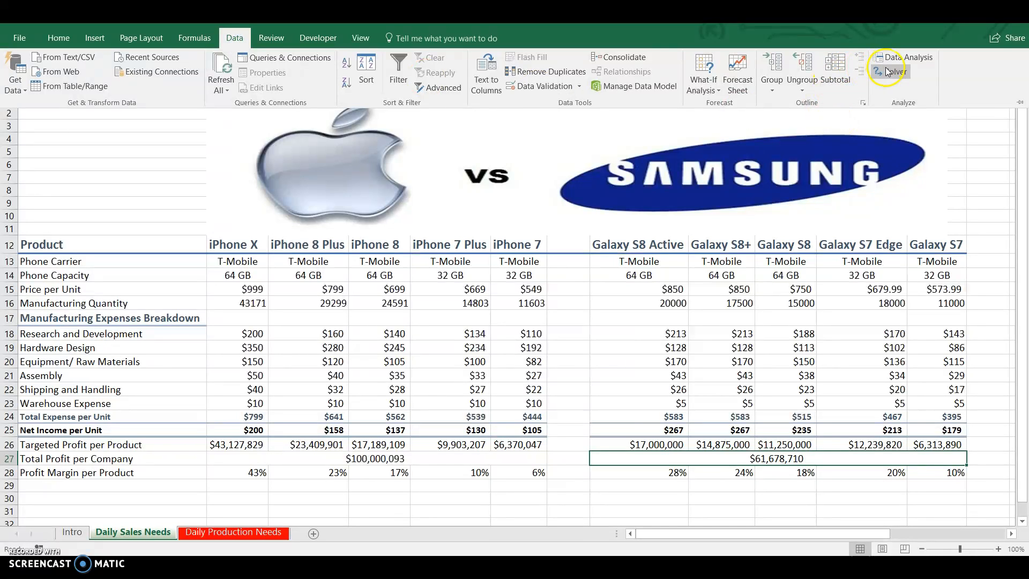
pyautogui.moveTo(681, 83); pyautogui.dragTo(392, 120)
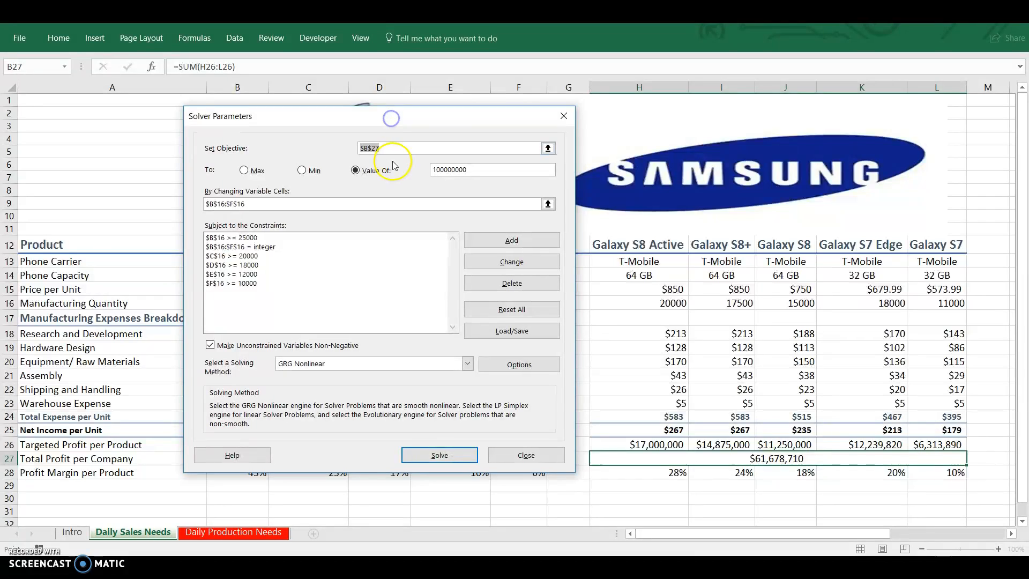
pyautogui.click(728, 460)
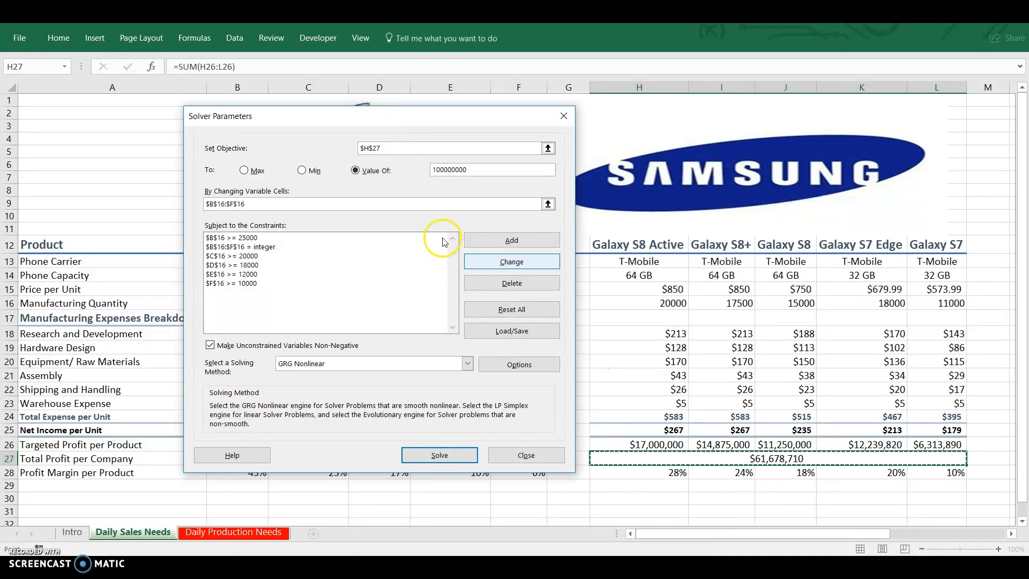
# Step: Replace Solver's changing variable cells with Samsung's manufacturing quantities in H16:L16
pyautogui.moveTo(249, 203); pyautogui.dragTo(205, 204)
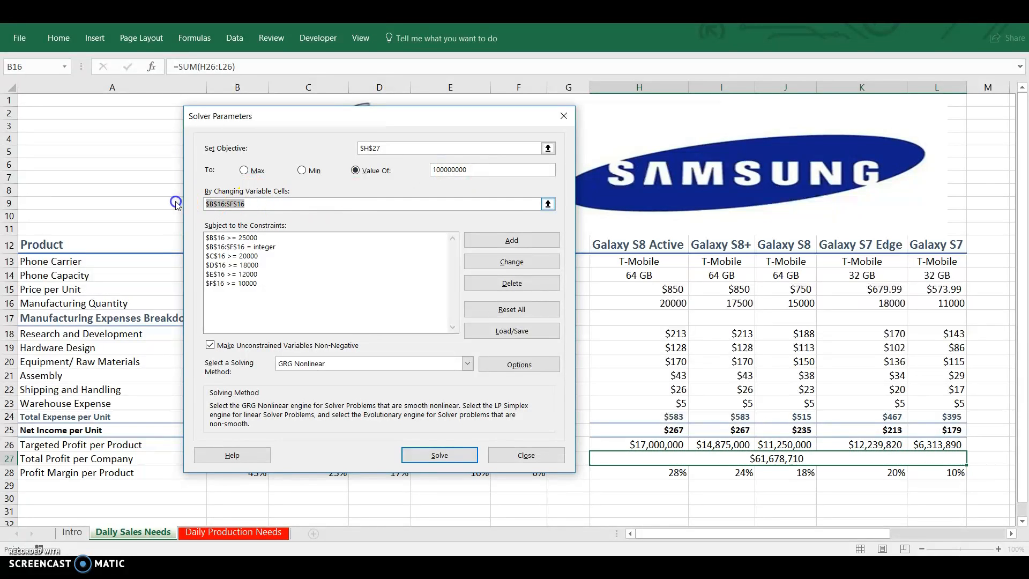
pyautogui.press('BackSpace')
pyautogui.click(152, 234)
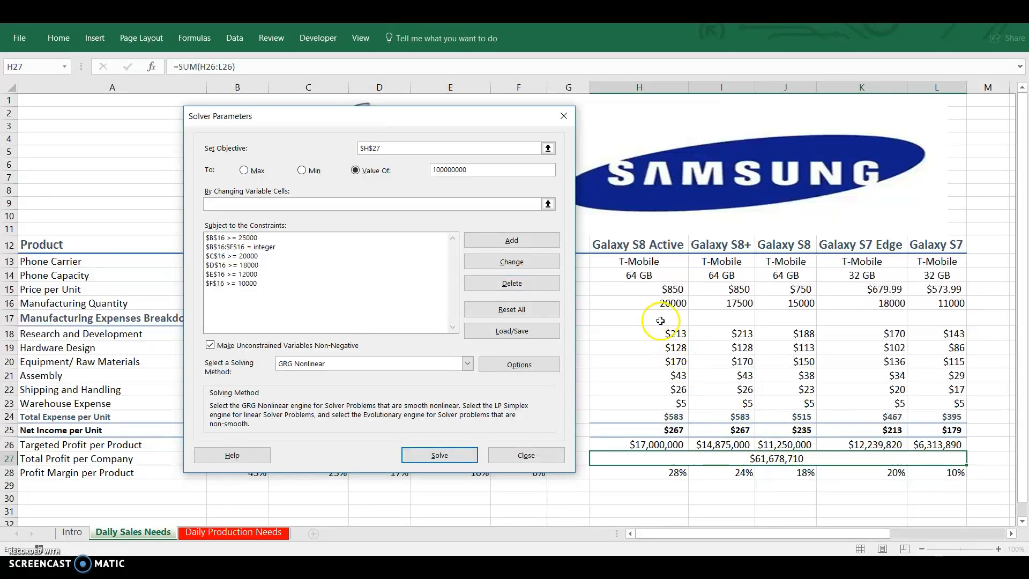
pyautogui.moveTo(649, 306); pyautogui.dragTo(933, 306)
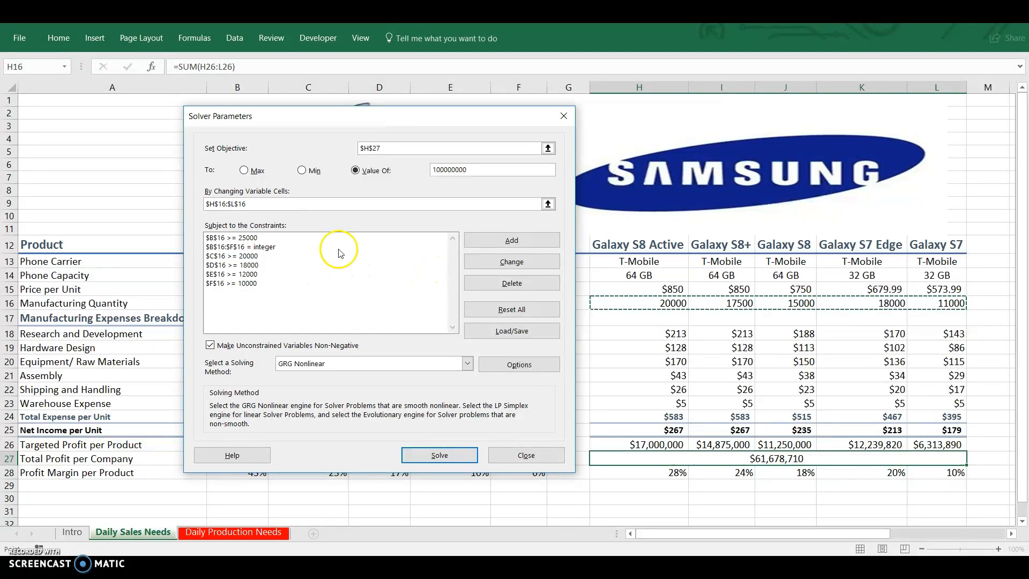
# Step: Delete all six Apple constraints on B16:F16 from the Solver constraint list
pyautogui.click(307, 238)
pyautogui.click(506, 282)
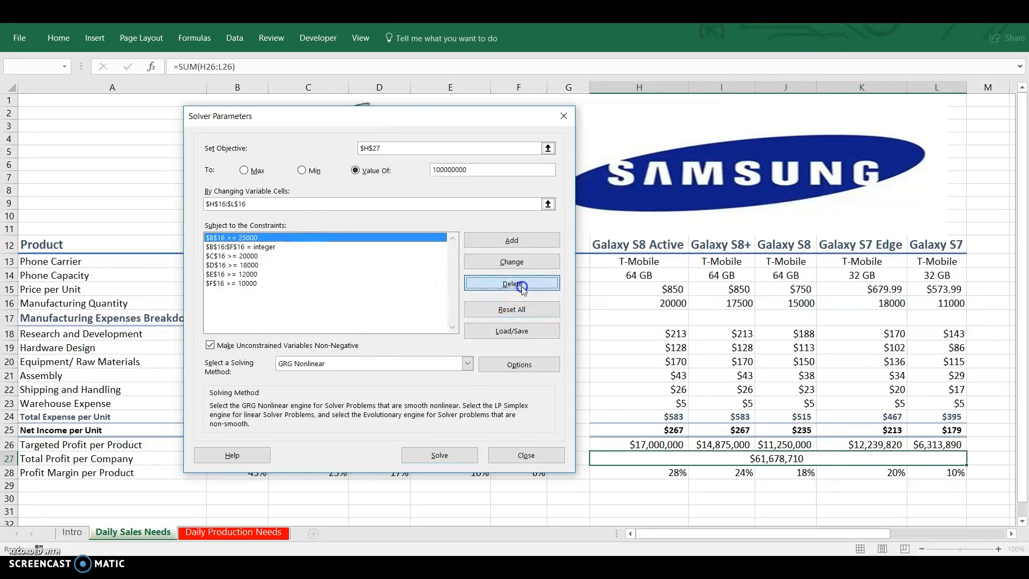
pyautogui.click(326, 236)
pyautogui.click(447, 283)
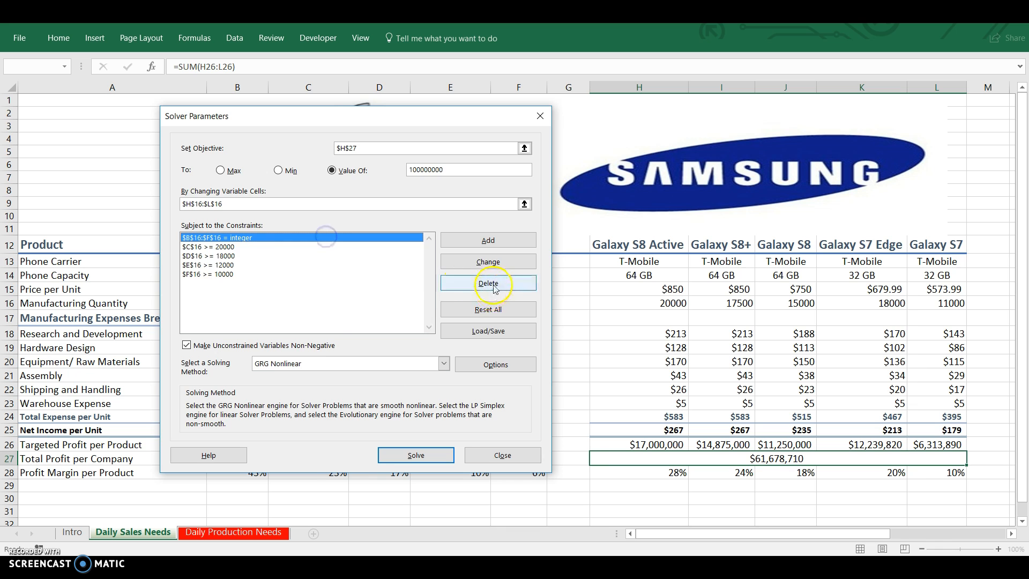
pyautogui.click(276, 238)
pyautogui.click(455, 281)
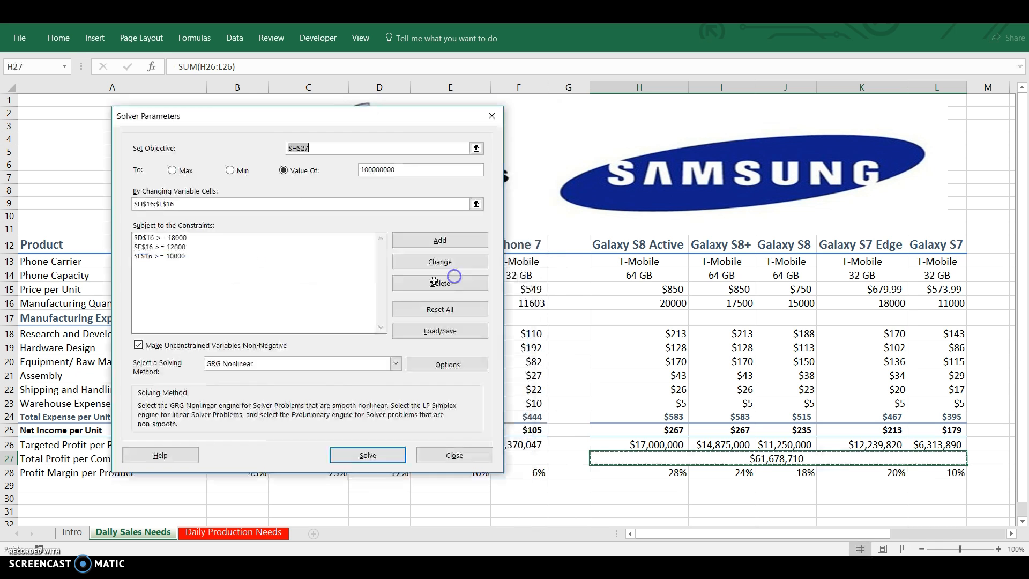
pyautogui.click(250, 237)
pyautogui.click(460, 294)
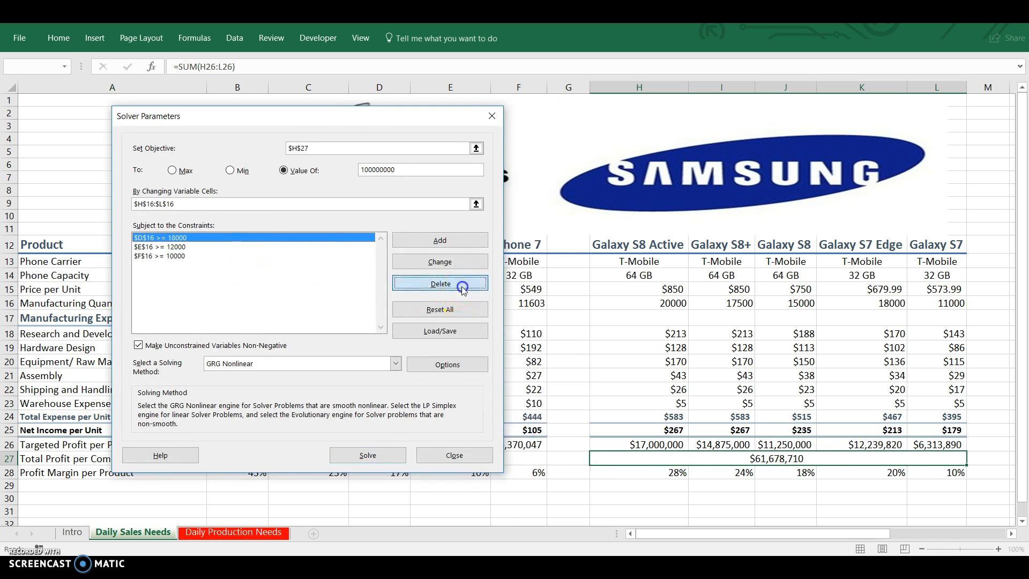
pyautogui.click(238, 242)
pyautogui.click(407, 288)
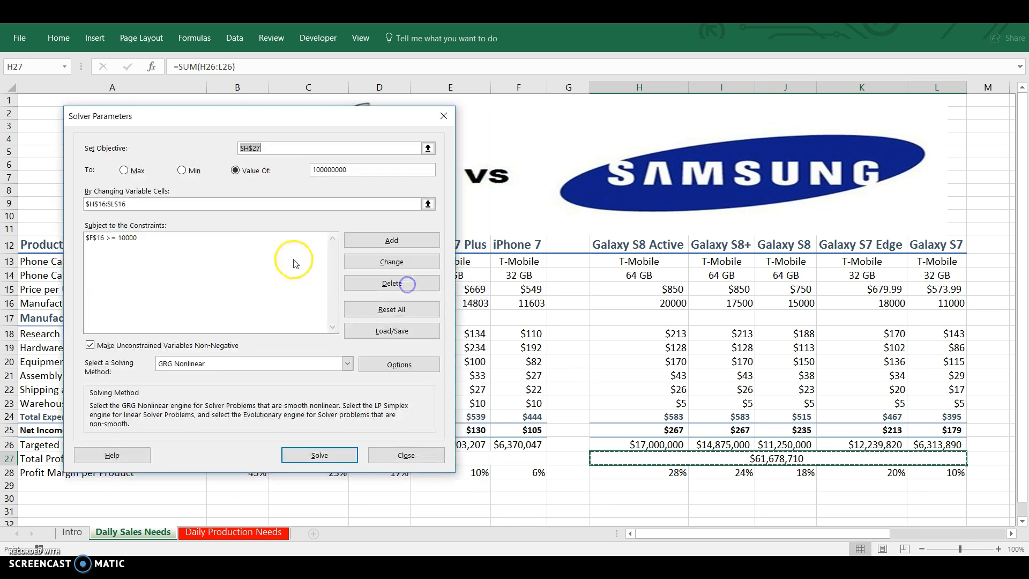
pyautogui.click(237, 238)
pyautogui.click(405, 288)
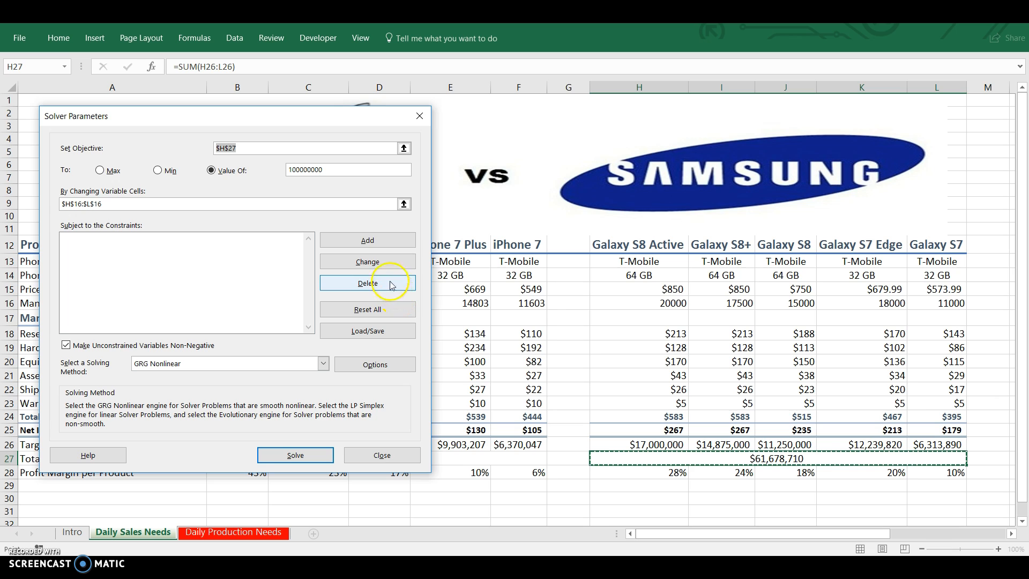
# Step: Add a constraint requiring the Galaxy S8 Active manufacturing quantity in H16 to be >= 20000
pyautogui.click(387, 249)
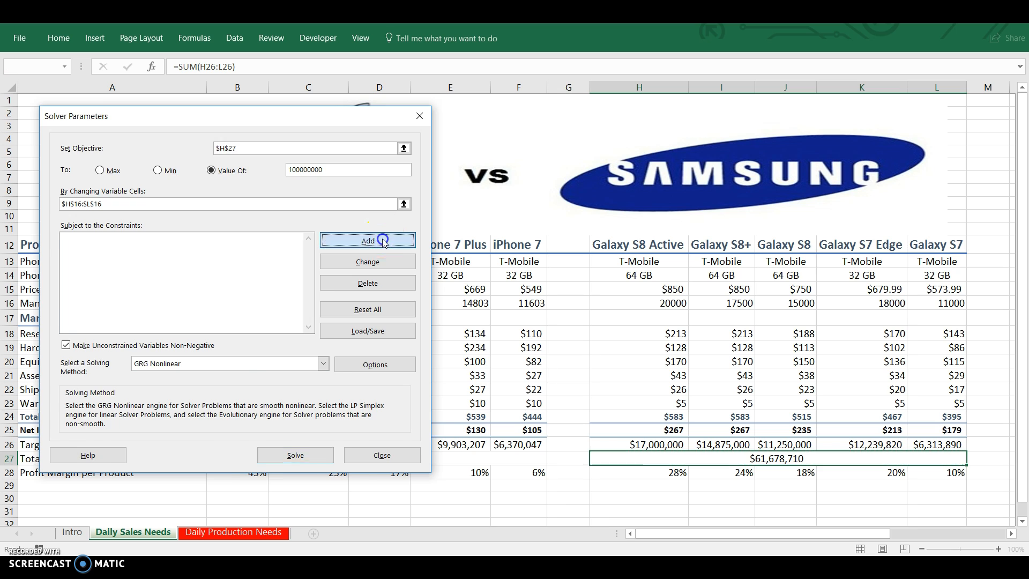
pyautogui.click(664, 303)
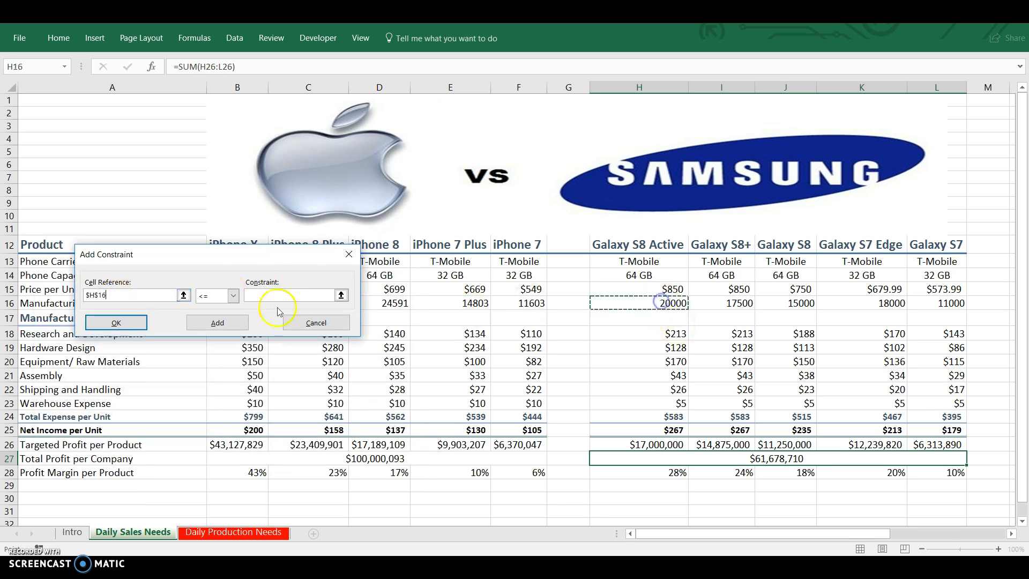
pyautogui.click(233, 296)
pyautogui.click(214, 326)
pyautogui.click(284, 295)
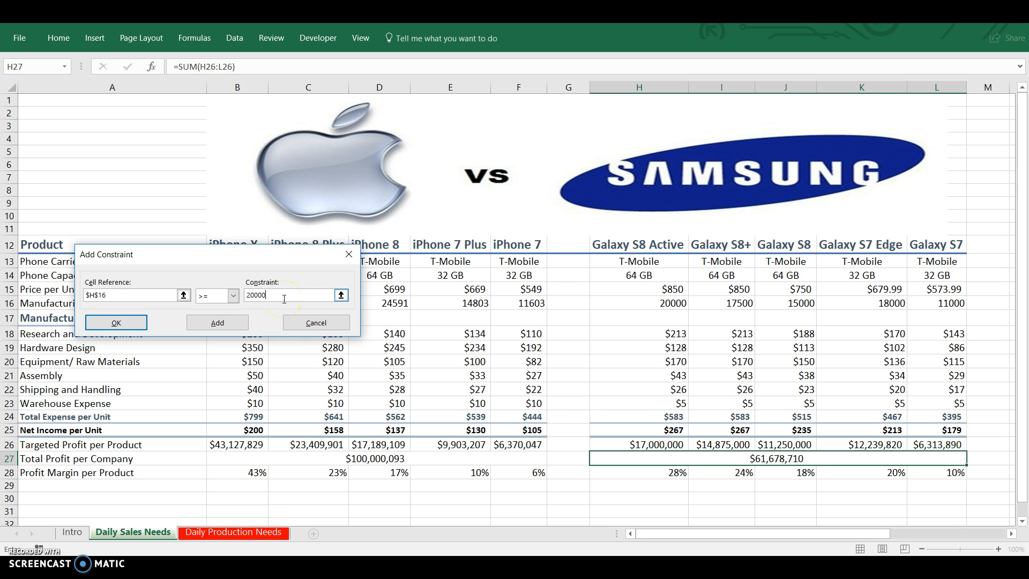
pyautogui.click(217, 323)
# Step: Add a constraint requiring the Galaxy S8+ manufacturing quantity in I16 to be >= 17500
pyautogui.click(734, 304)
pyautogui.click(233, 295)
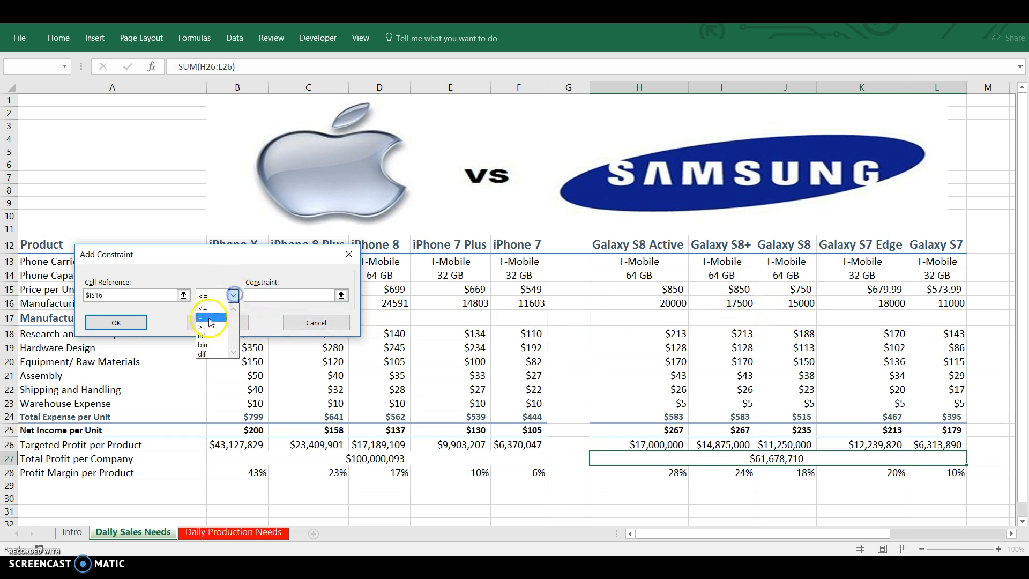
pyautogui.click(213, 326)
pyautogui.click(260, 298)
pyautogui.write('17500')
pyautogui.click(240, 324)
# Step: Add a constraint requiring the Galaxy S8 manufacturing quantity in J16 to be >= 15000
pyautogui.click(803, 301)
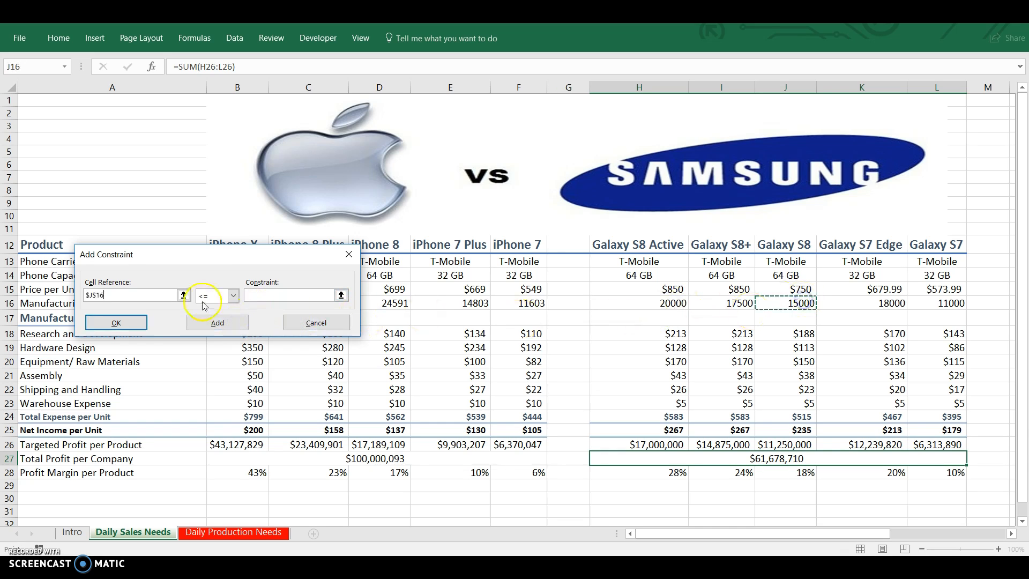
pyautogui.click(233, 296)
pyautogui.click(205, 325)
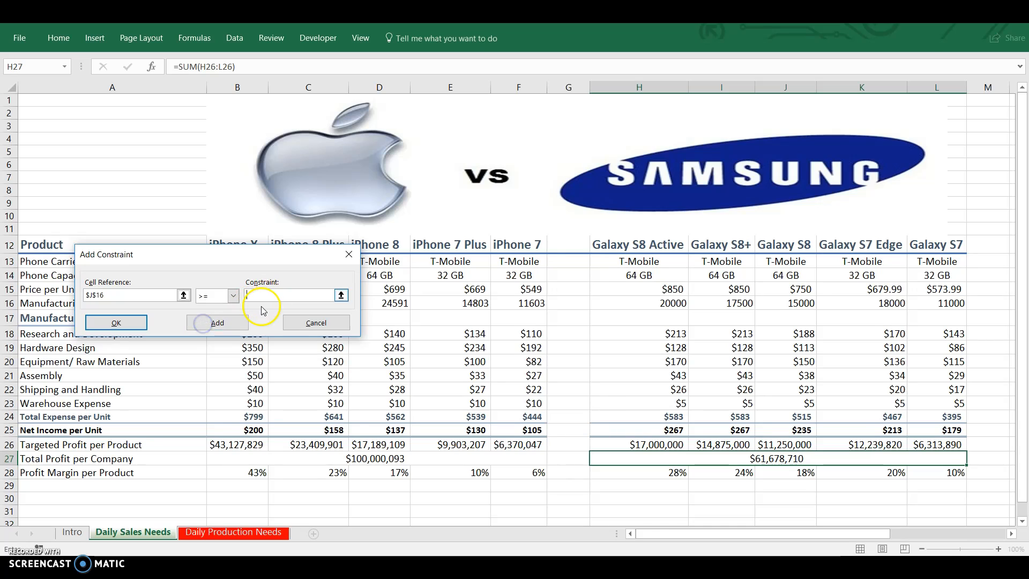
pyautogui.write('15000')
pyautogui.click(217, 323)
# Step: Add a constraint requiring the Galaxy S7 Edge manufacturing quantity in K16 to be >= 18000
pyautogui.click(873, 300)
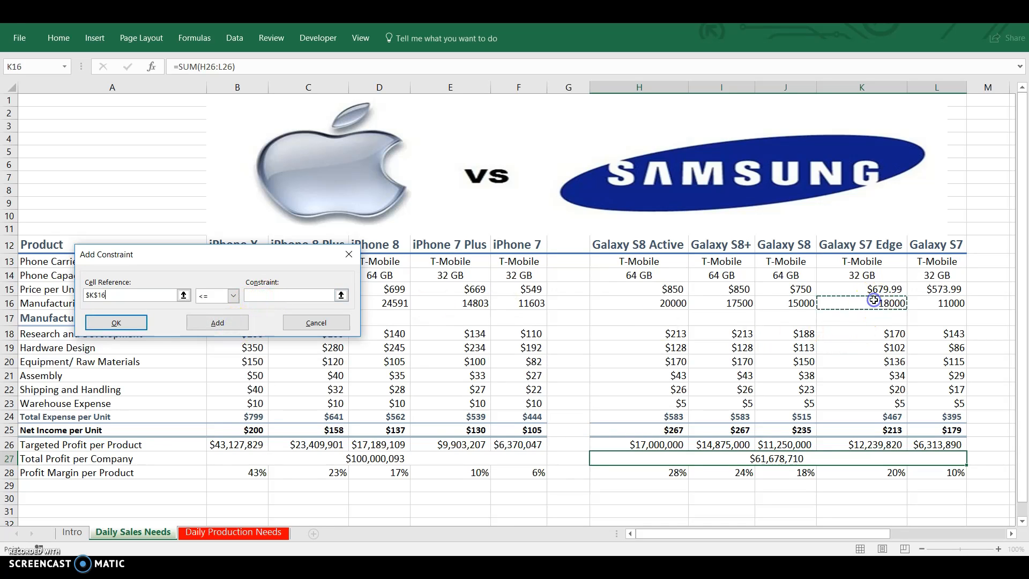
pyautogui.click(234, 295)
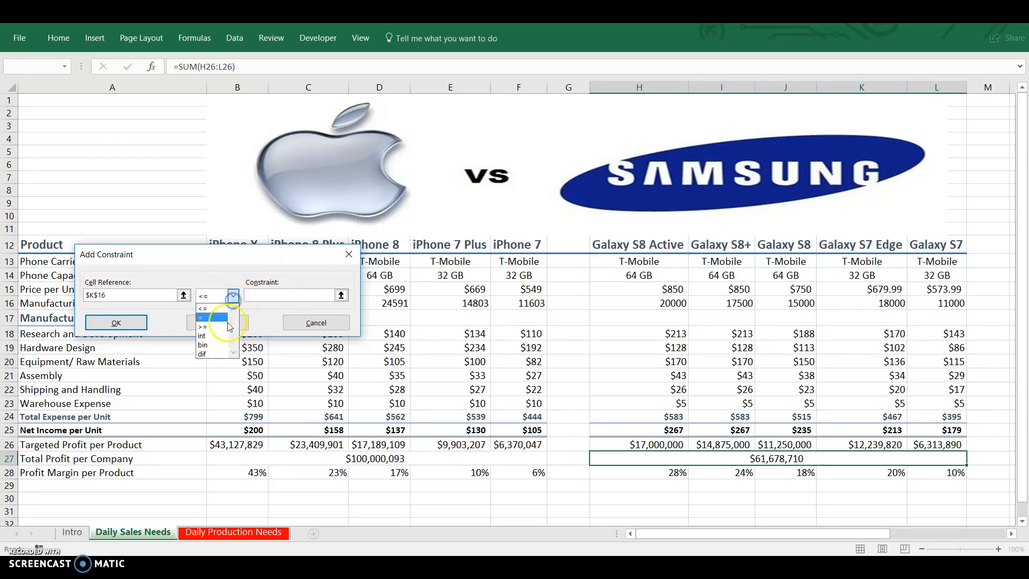
pyautogui.click(222, 325)
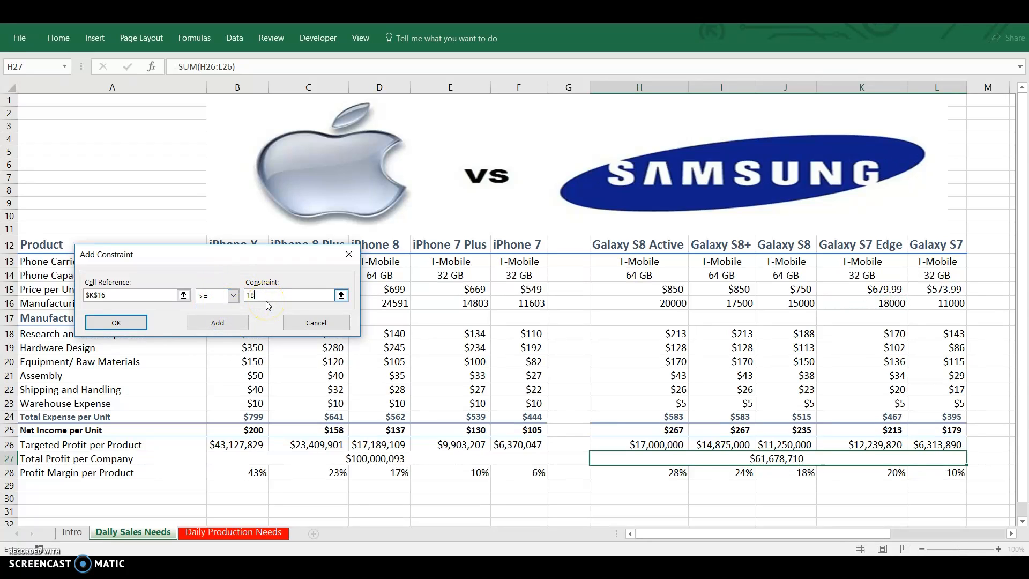
pyautogui.write('18000')
pyautogui.click(243, 325)
# Step: Add a constraint requiring the Galaxy S7 manufacturing quantity in L16 to be >= 11000
pyautogui.click(938, 304)
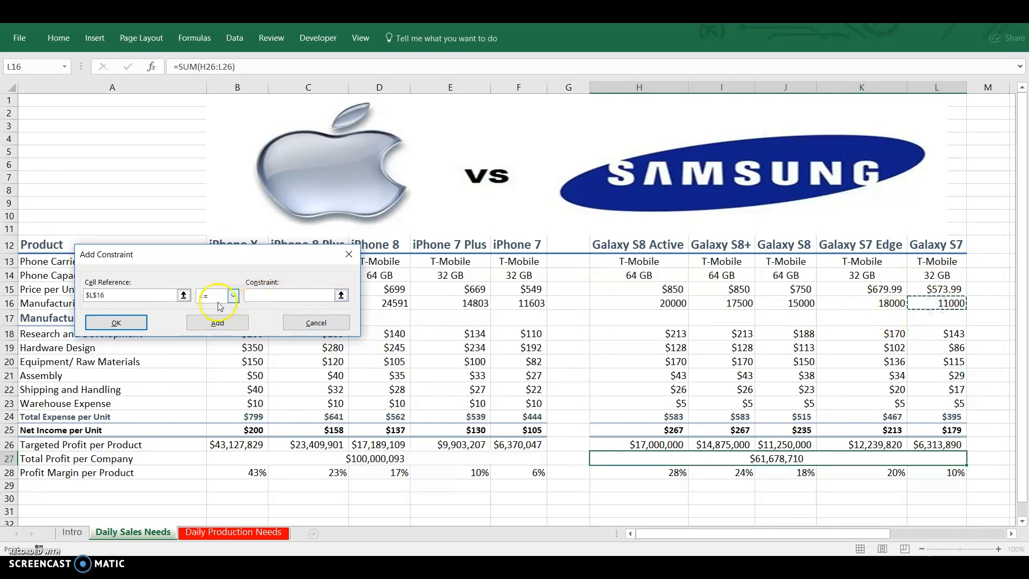
pyautogui.click(235, 297)
pyautogui.write('11000')
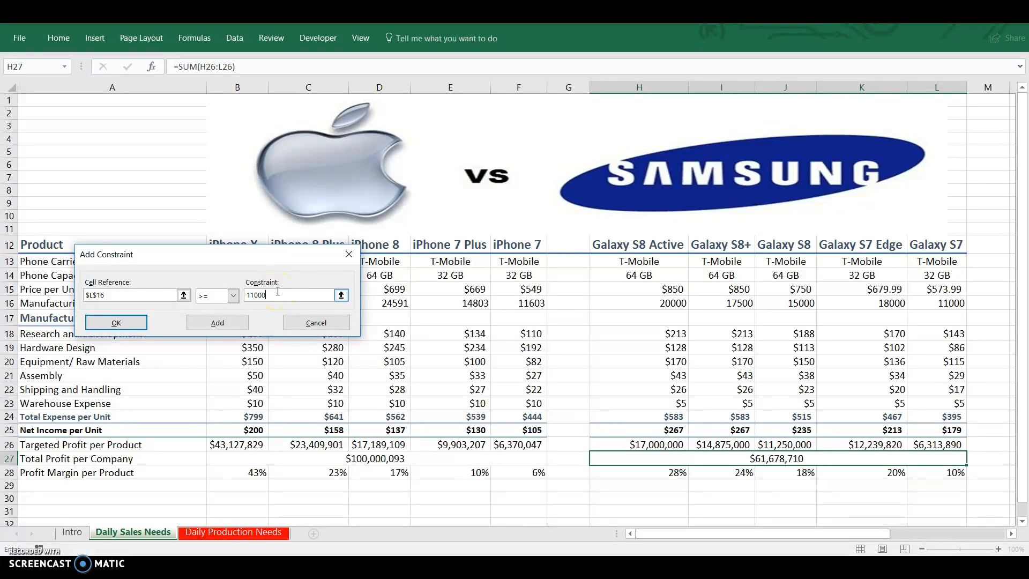
pyautogui.click(217, 322)
# Step: Add an integer constraint on all Samsung manufacturing quantities in H16:L16 and return to the Solver parameters
pyautogui.moveTo(652, 302); pyautogui.dragTo(930, 301)
pyautogui.click(233, 295)
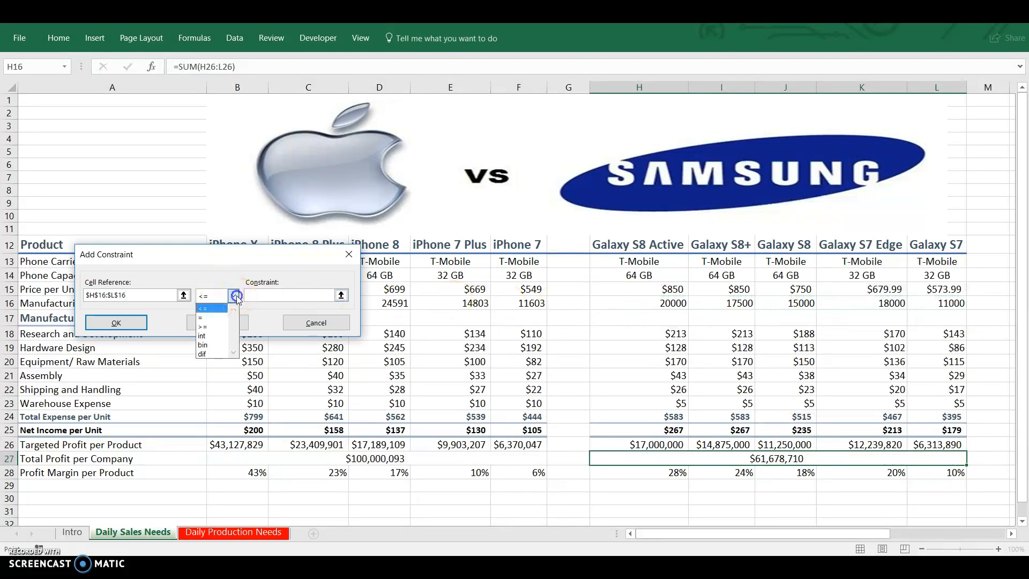
pyautogui.click(216, 336)
pyautogui.click(117, 323)
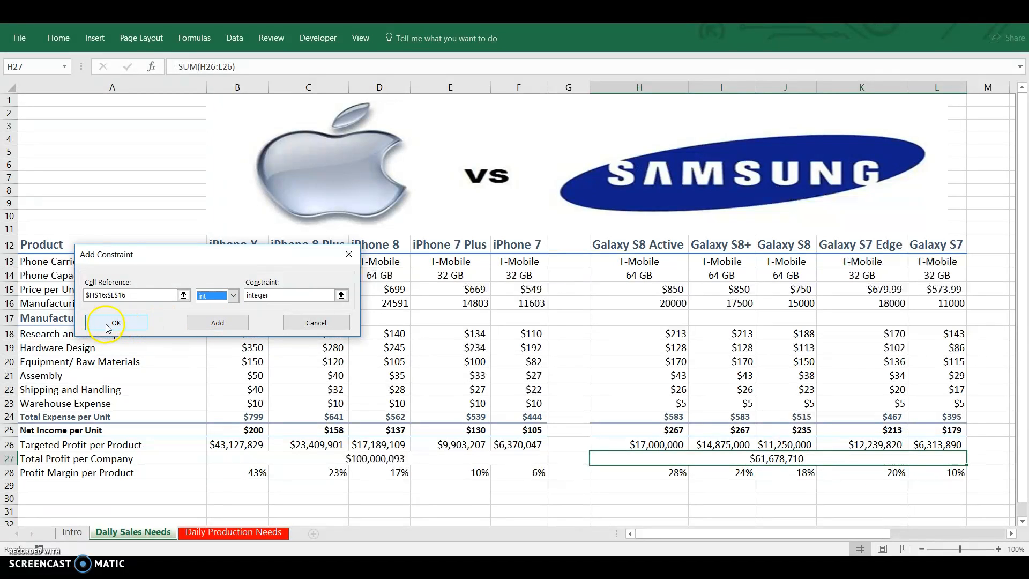
pyautogui.click(116, 324)
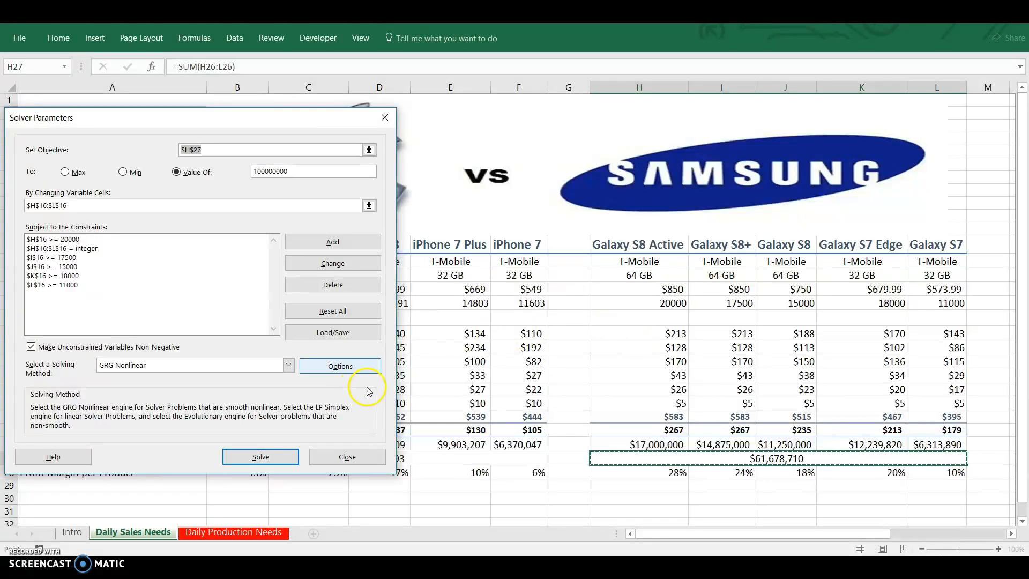
# Step: Solve the Samsung model and keep the Solver solution
pyautogui.click(260, 458)
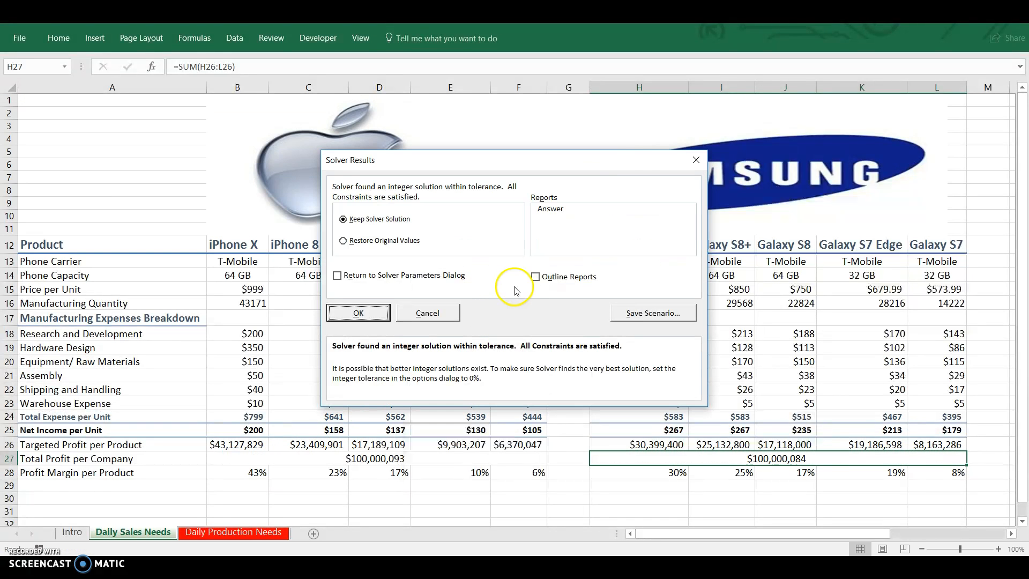
pyautogui.moveTo(638, 156); pyautogui.dragTo(401, 167)
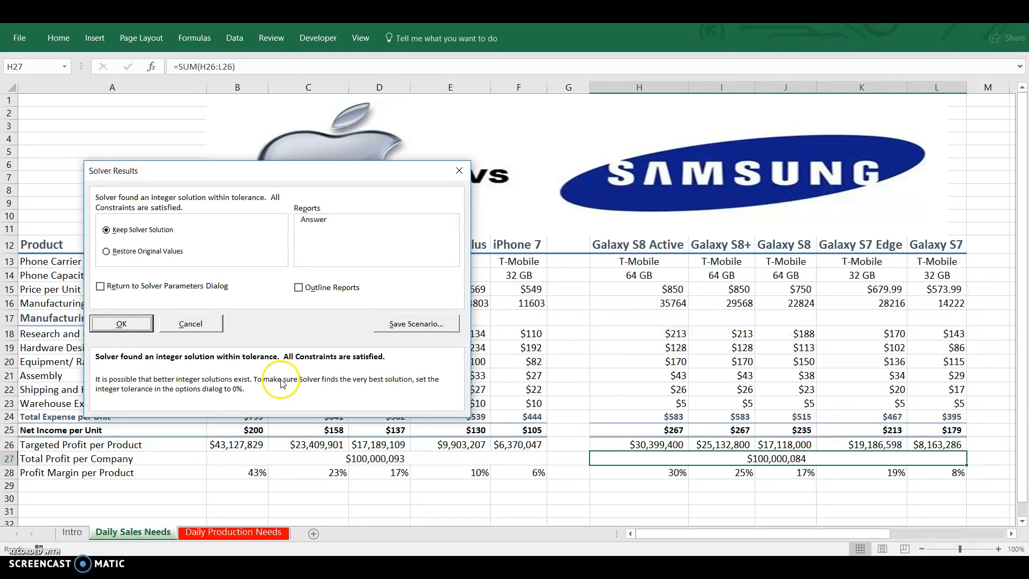
pyautogui.click(118, 323)
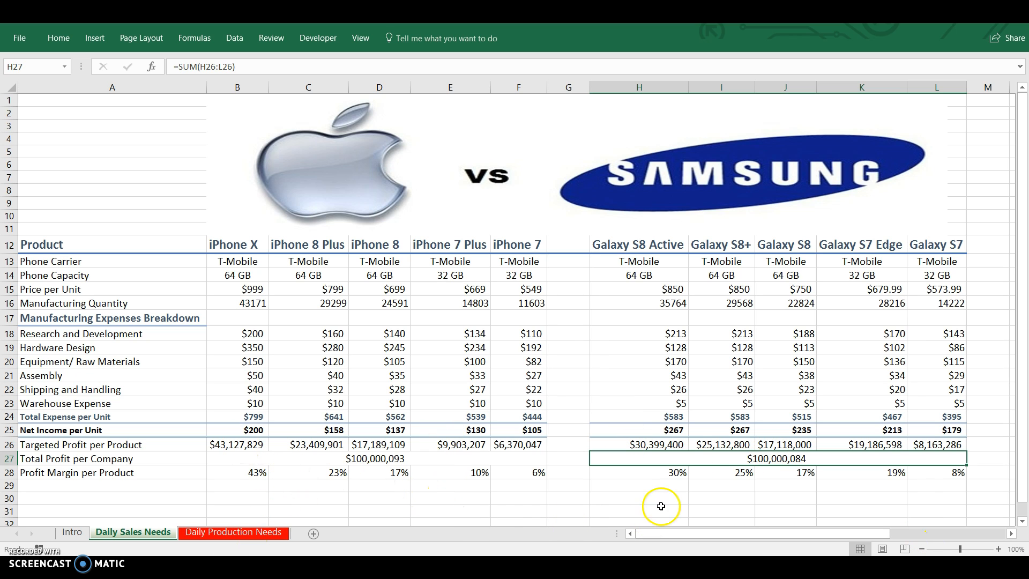
# Step: On the Daily Production Needs sheet, open Solver with Apple's total profit in B27 as the objective
pyautogui.click(226, 535)
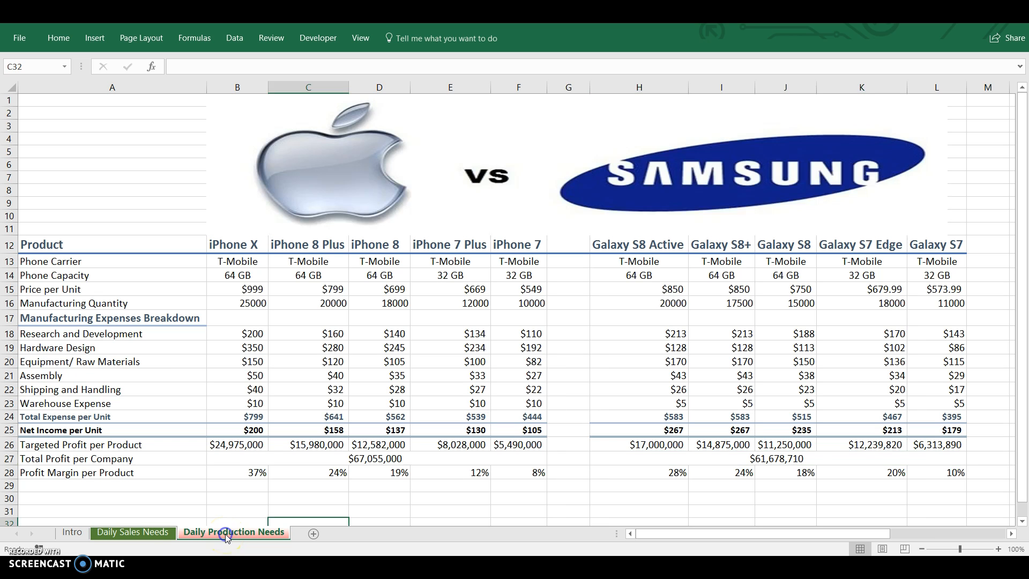
pyautogui.click(275, 473)
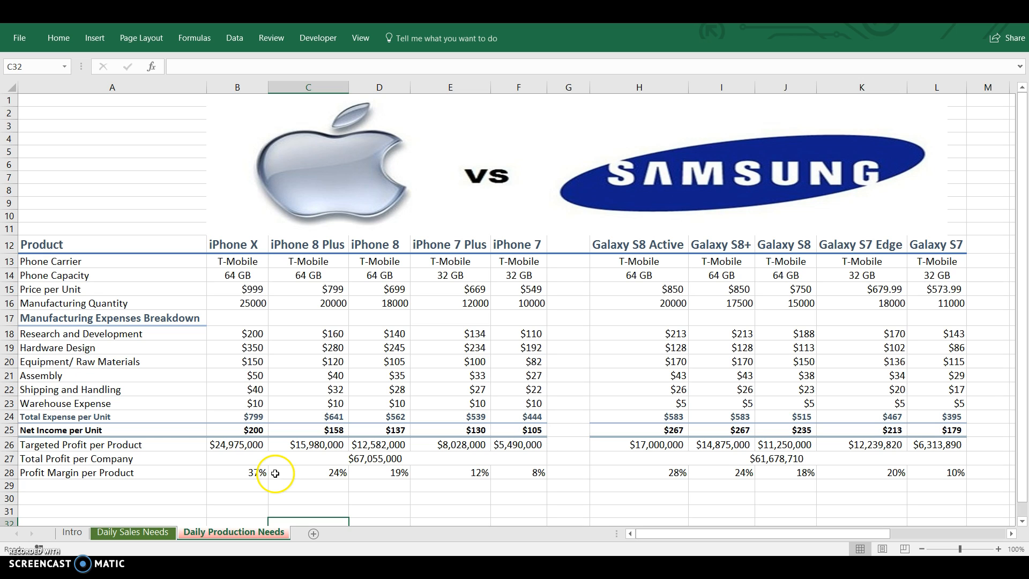
pyautogui.click(354, 459)
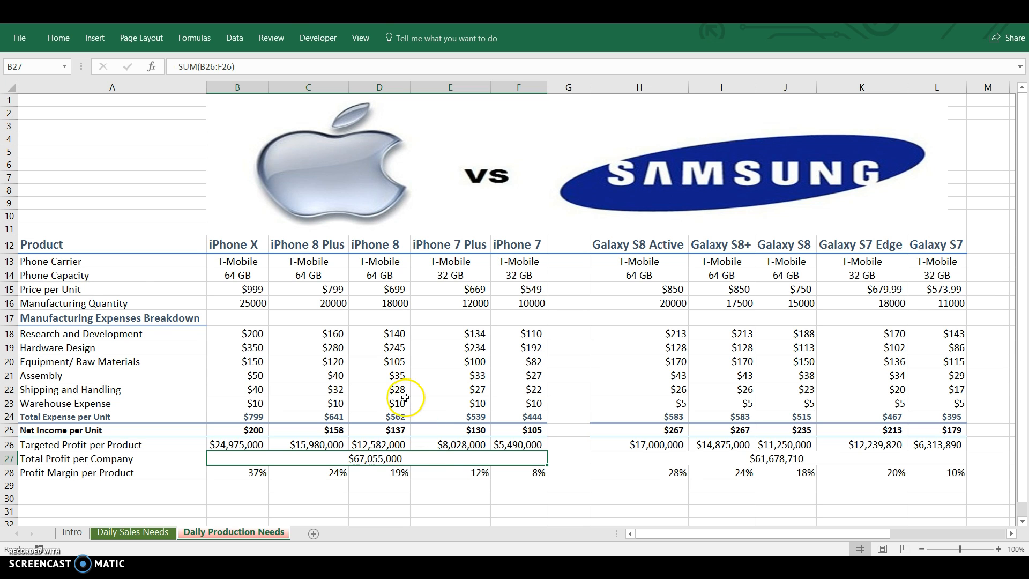
pyautogui.click(233, 38)
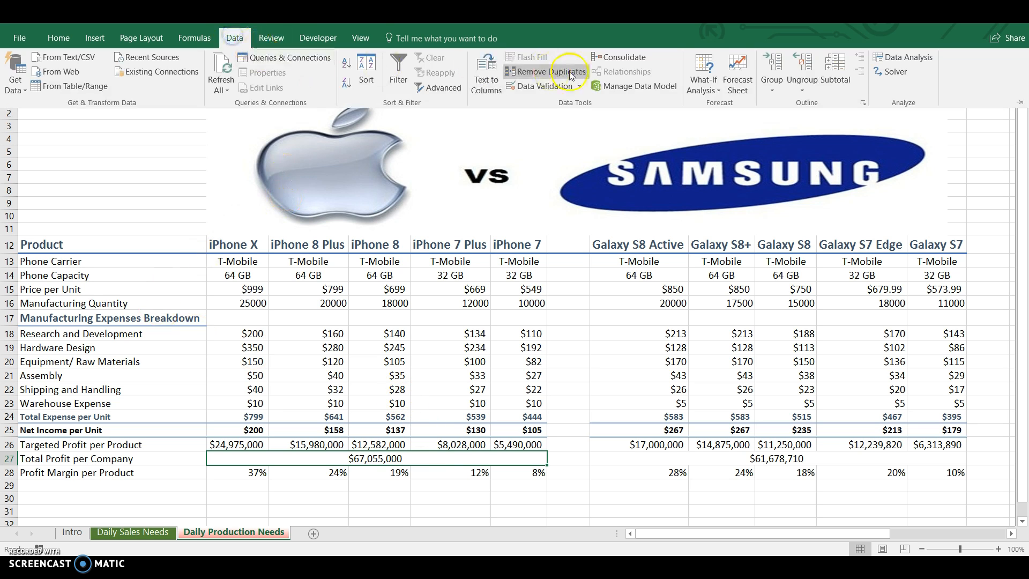
pyautogui.click(891, 71)
pyautogui.moveTo(285, 130); pyautogui.dragTo(817, 111)
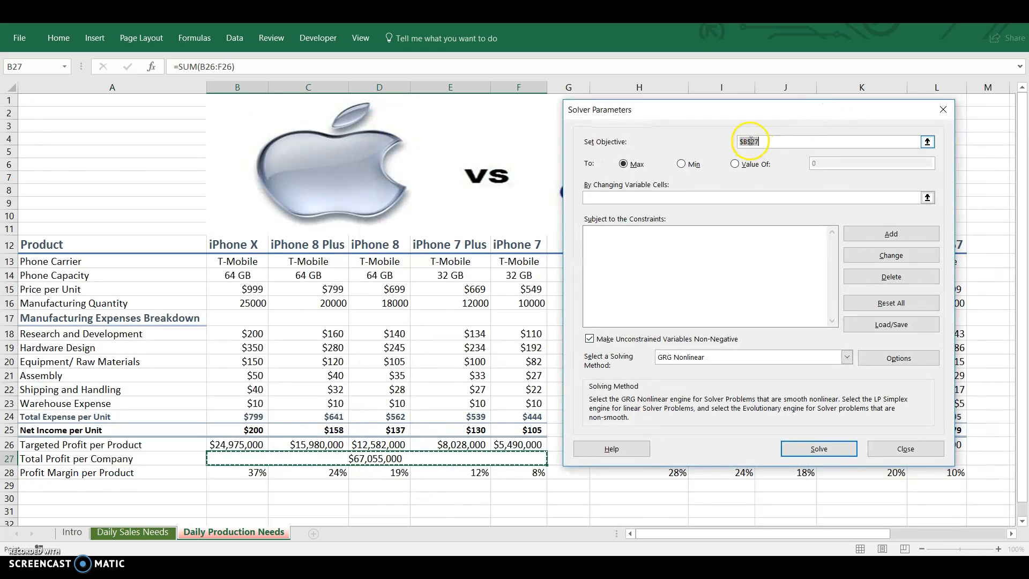
# Step: Set the objective to a value of 50000000 by changing Apple's prices per unit in B15:F15
pyautogui.click(735, 164)
pyautogui.click(818, 165)
pyautogui.press('BackSpace')
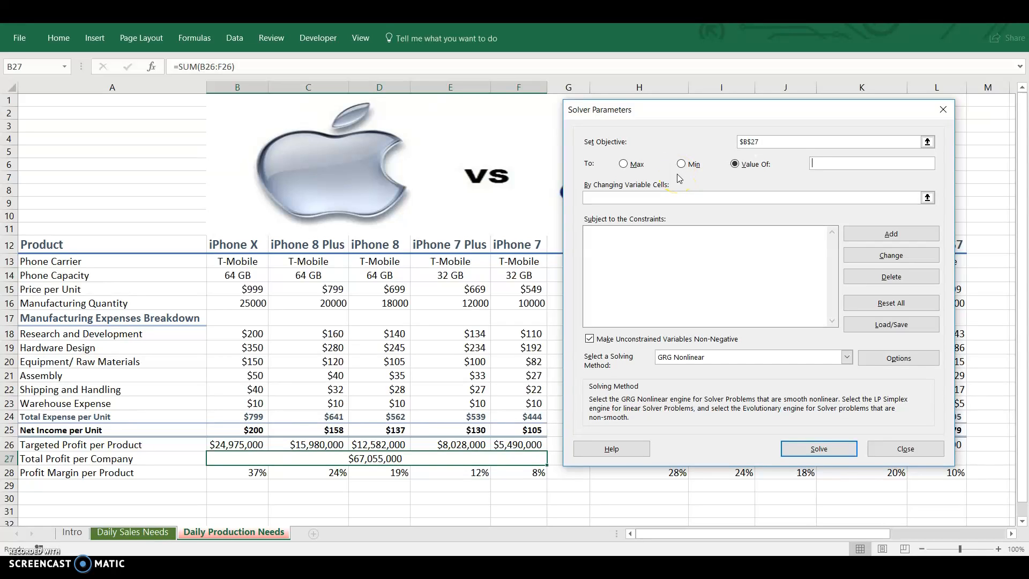
pyautogui.write('50000000')
pyautogui.click(650, 197)
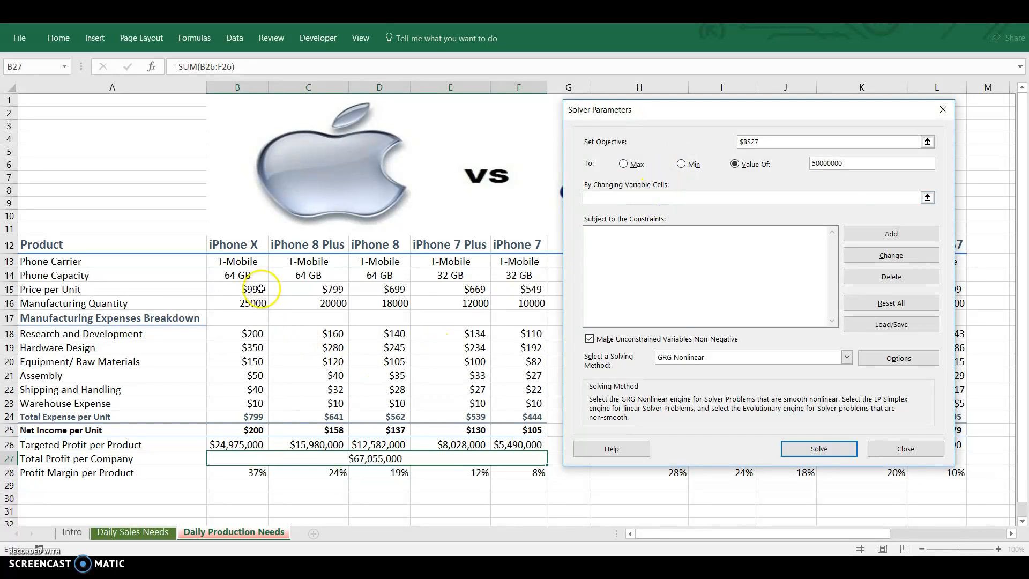
pyautogui.moveTo(247, 290); pyautogui.dragTo(513, 291)
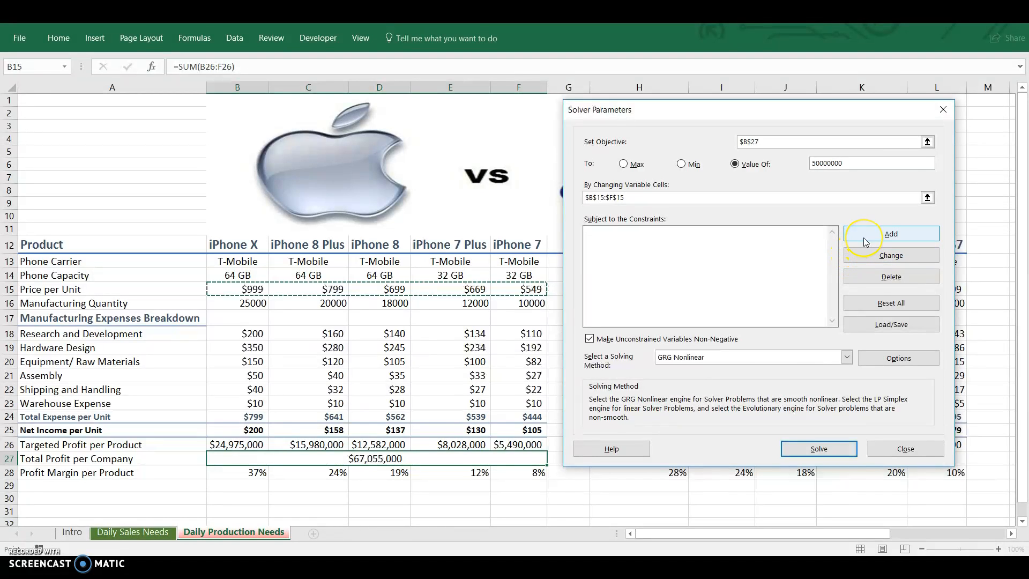
# Step: Add a Solver constraint limiting the iPhone X price in B15 to <= 999
pyautogui.click(863, 237)
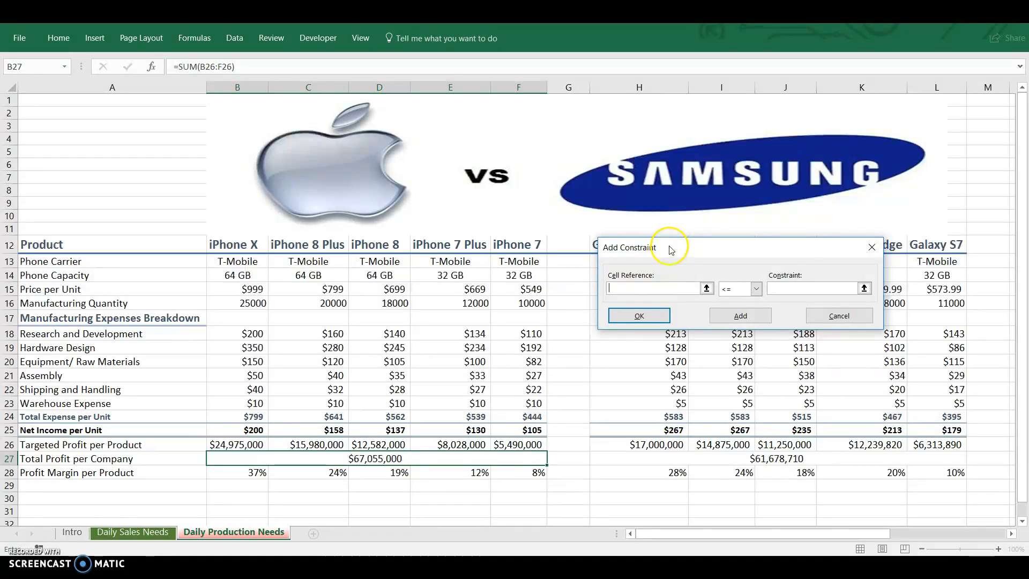
pyautogui.moveTo(669, 245); pyautogui.dragTo(670, 182)
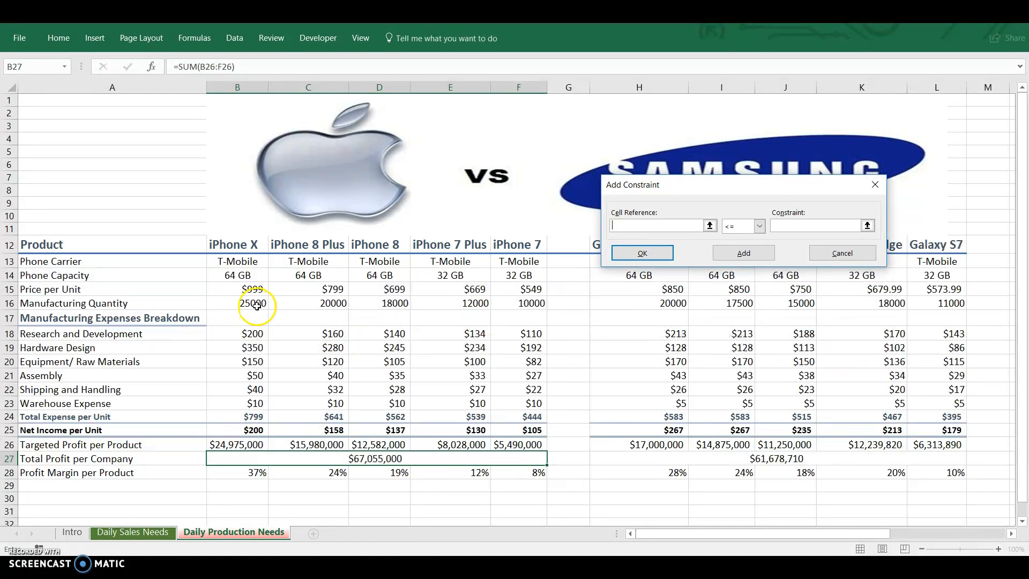
pyautogui.click(251, 290)
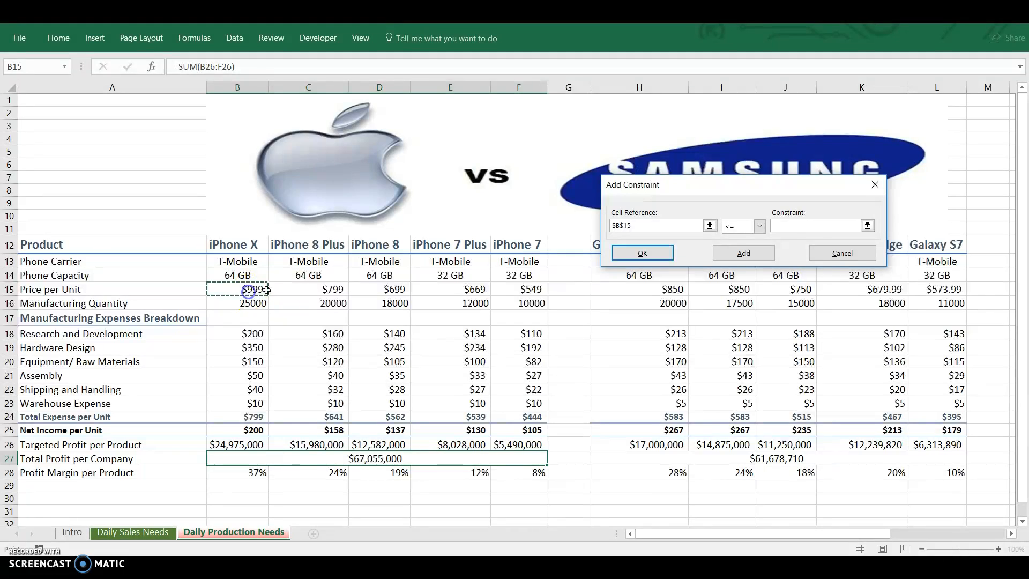
pyautogui.click(782, 225)
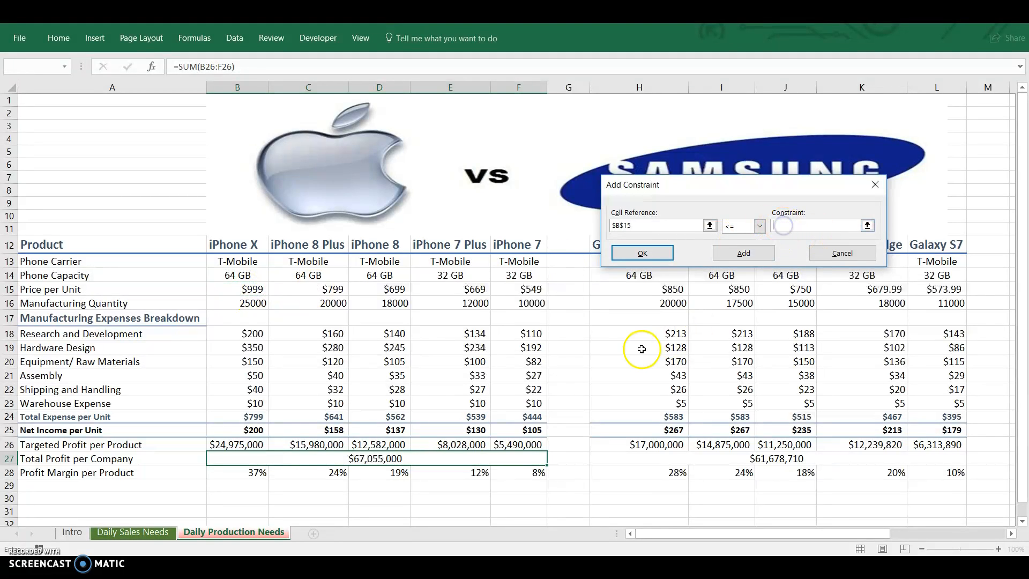
pyautogui.write('999')
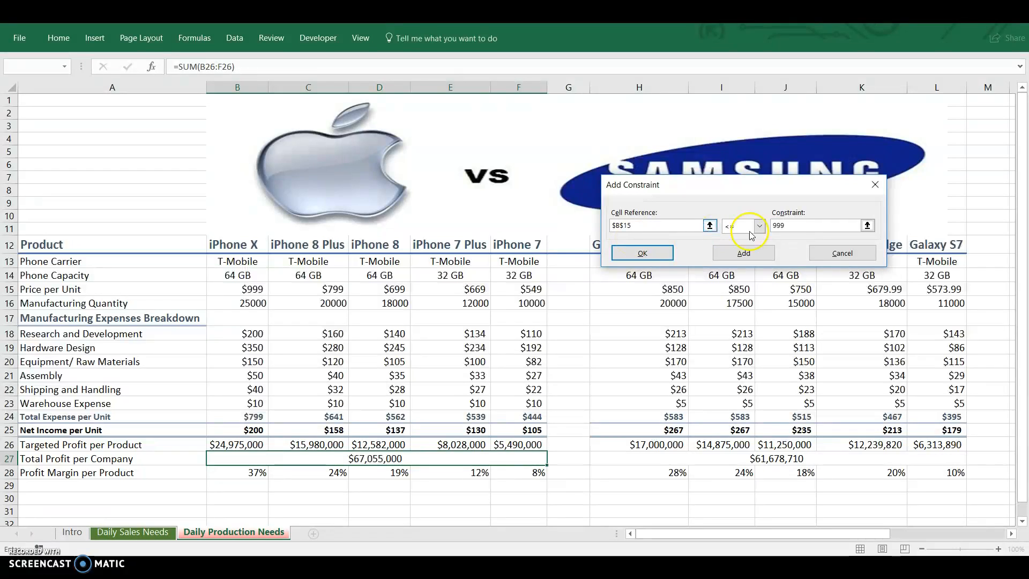
pyautogui.click(750, 254)
# Step: Add constraints limiting the iPhone 8 Plus price in C15 to <= 799 and the iPhone 8 price in D15 to <= 699
pyautogui.click(303, 289)
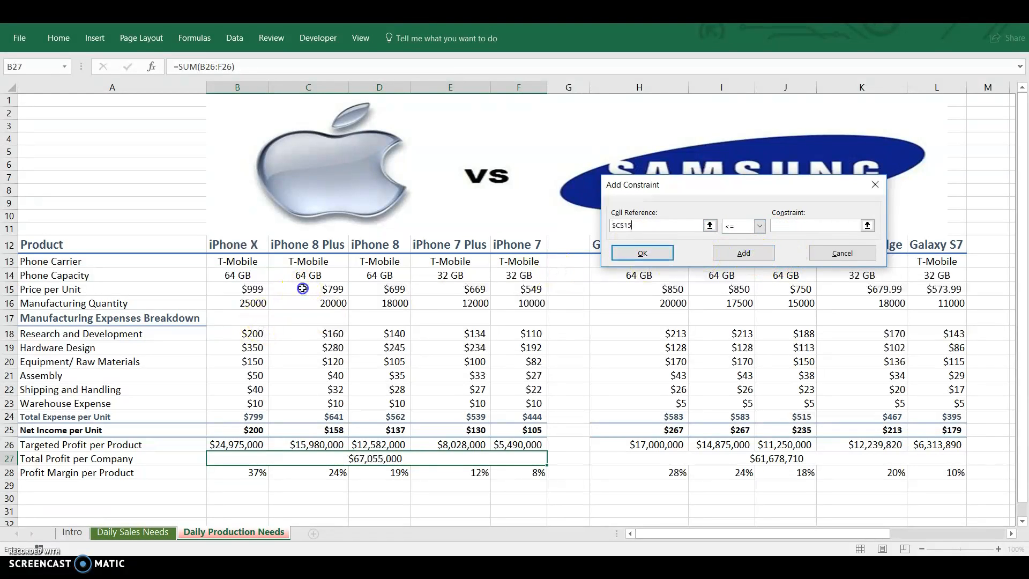
pyautogui.click(785, 225)
pyautogui.click(748, 253)
pyautogui.click(388, 289)
pyautogui.click(811, 226)
pyautogui.click(745, 253)
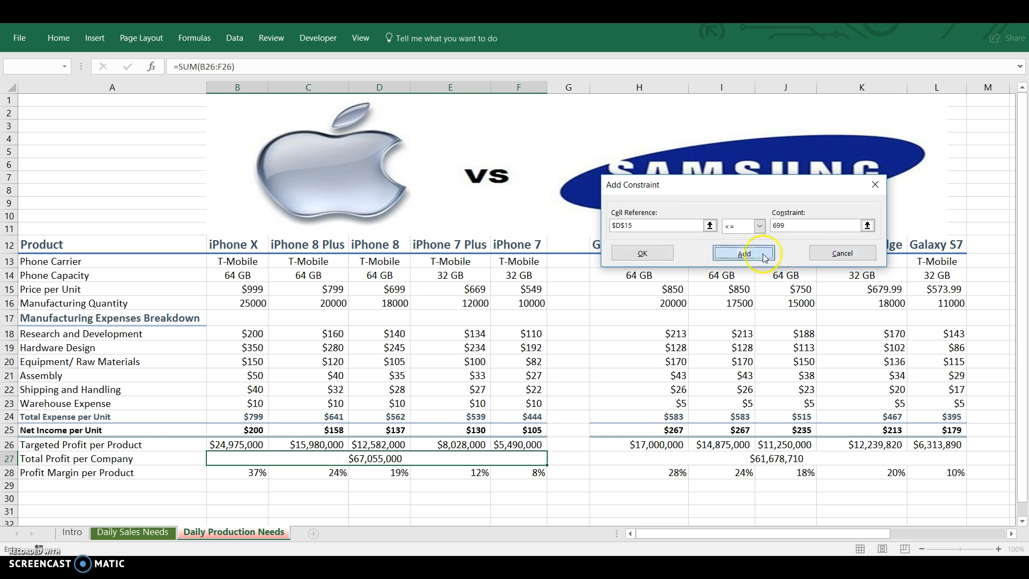
# Step: Add constraints limiting the iPhone 7 Plus price in E15 to <= 669 and the iPhone 7 price in F15 to <= 549
pyautogui.click(451, 291)
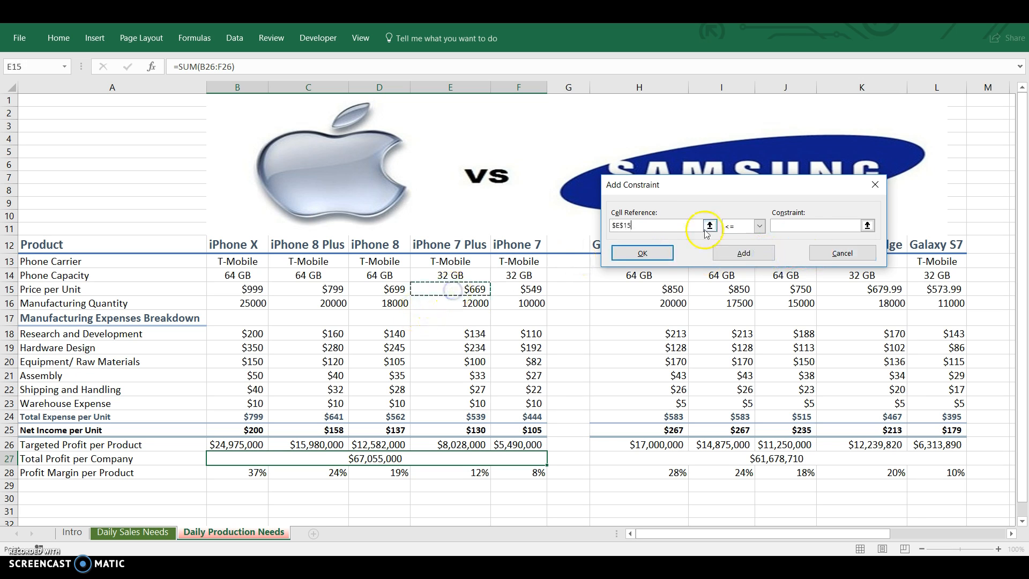
pyautogui.click(803, 224)
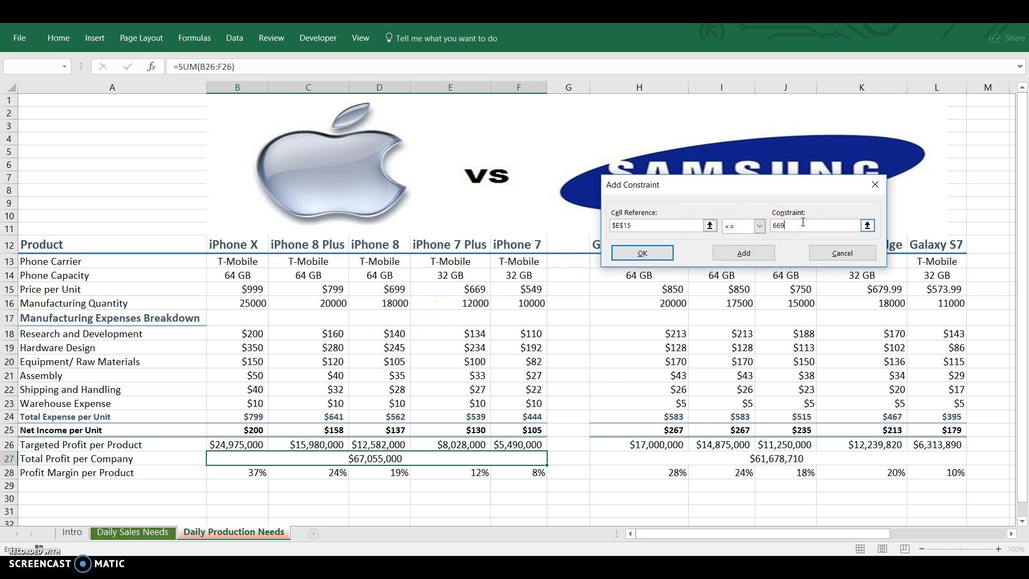
pyautogui.click(745, 254)
pyautogui.click(523, 289)
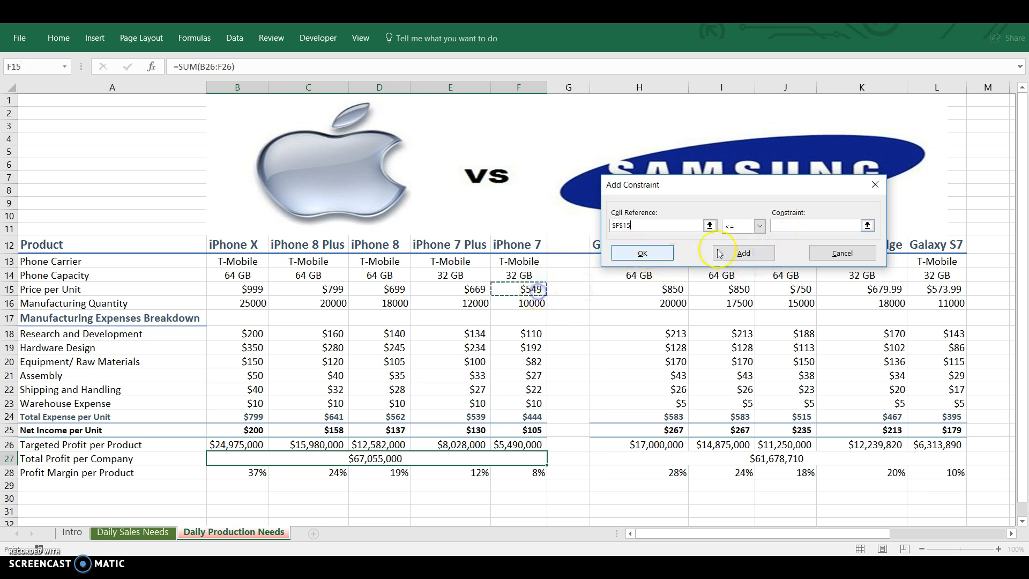
pyautogui.click(785, 225)
pyautogui.write('549')
pyautogui.click(756, 253)
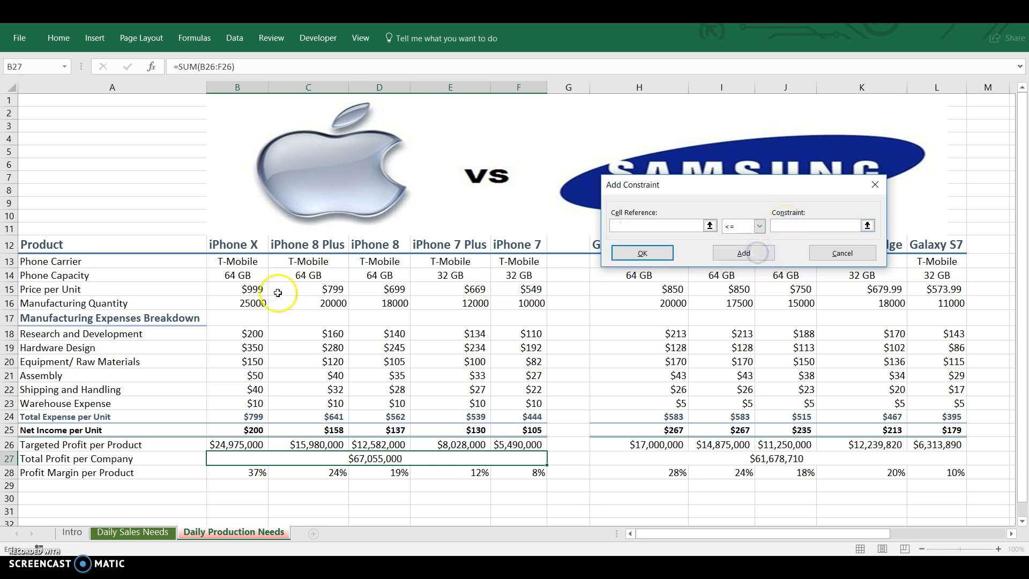
pyautogui.moveTo(277, 293); pyautogui.dragTo(526, 295)
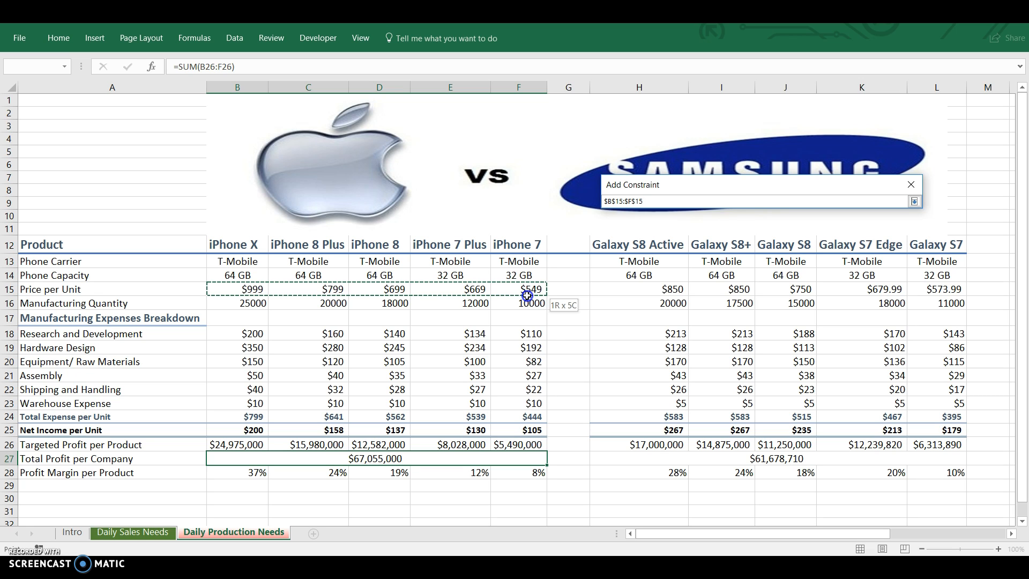
pyautogui.moveTo(527, 295); pyautogui.dragTo(528, 294)
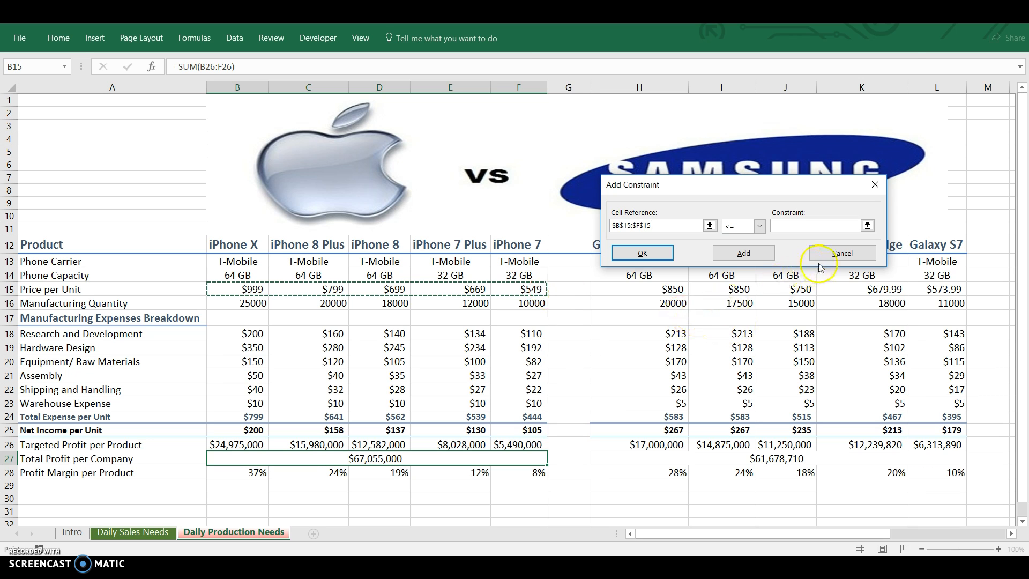
pyautogui.click(843, 253)
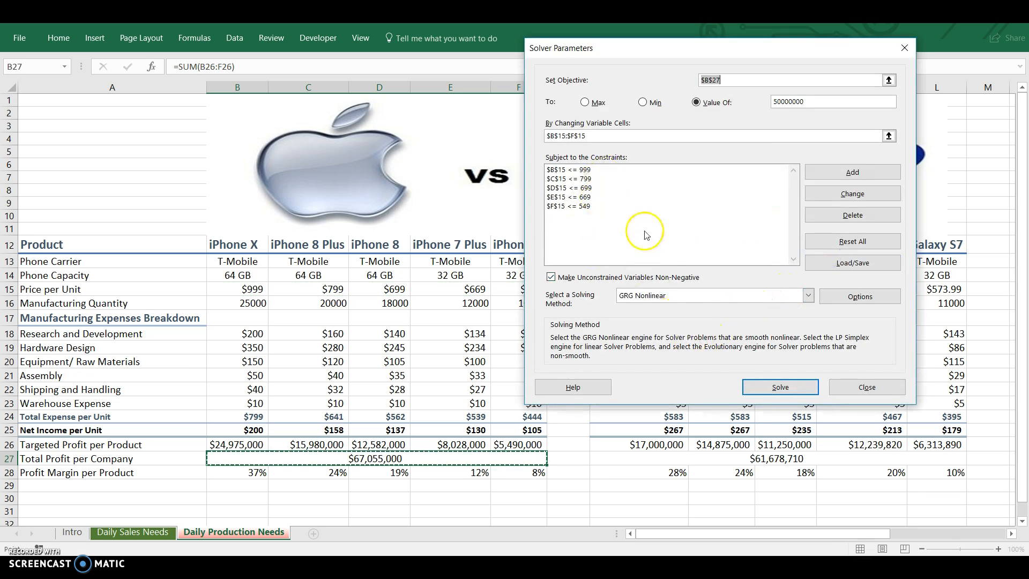
# Step: Solve the Apple price model and keep the Solver solution
pyautogui.click(767, 395)
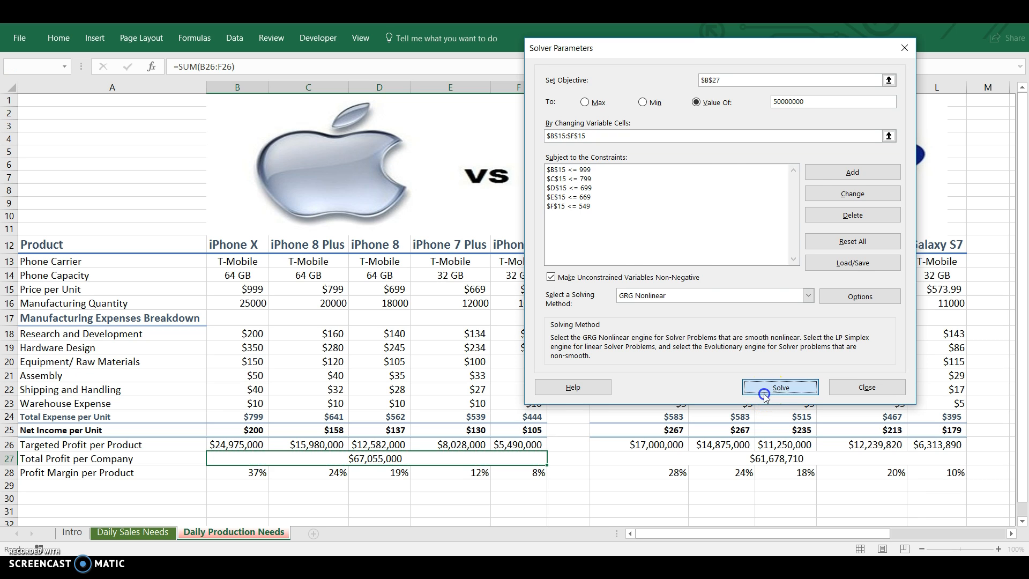
pyautogui.moveTo(433, 166); pyautogui.dragTo(680, 150)
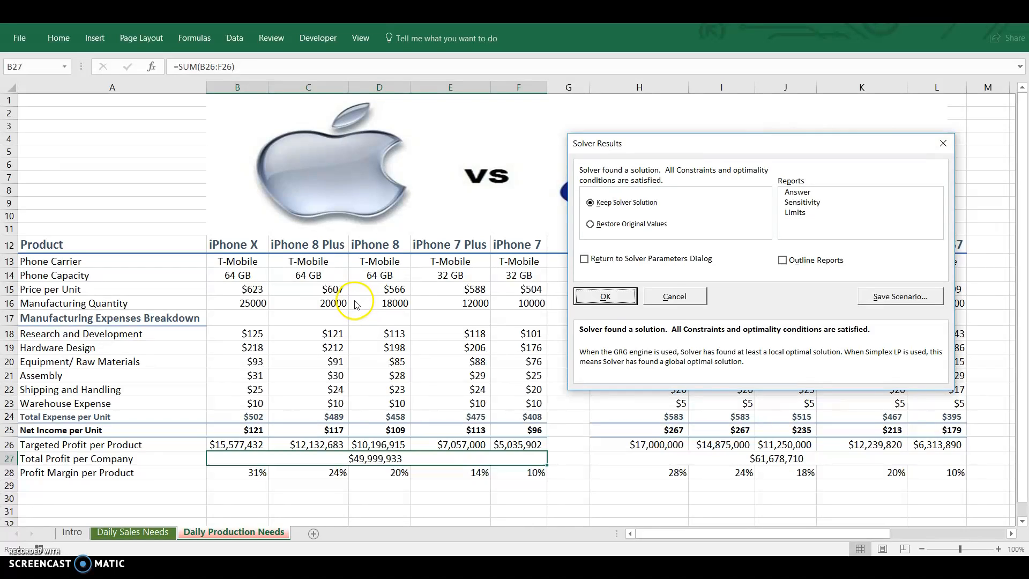
pyautogui.click(604, 296)
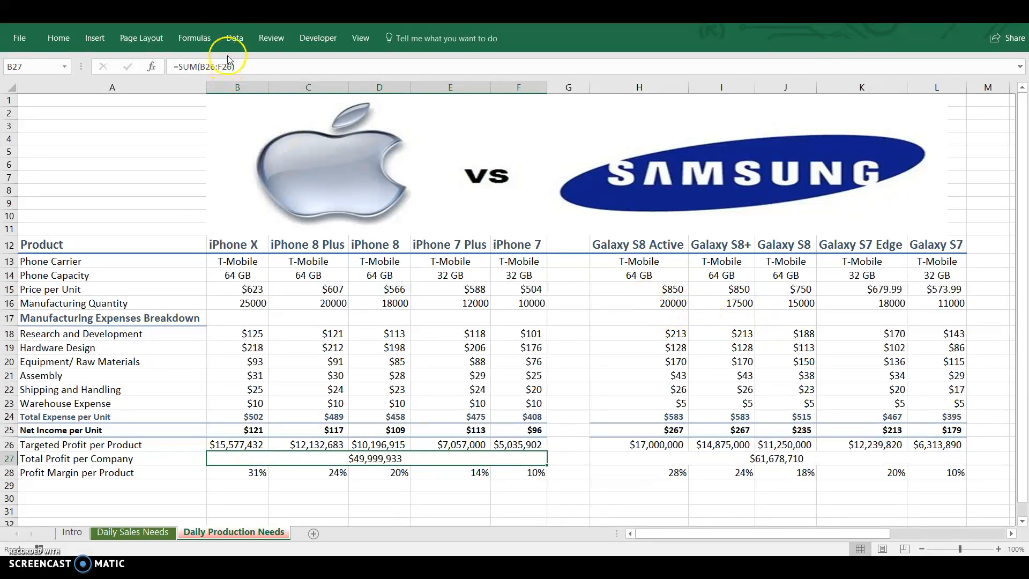
# Step: Reopen Solver and set Samsung's total profit in H27 as the objective, changing Samsung's prices per unit in H15:L15
pyautogui.click(231, 38)
pyautogui.click(886, 73)
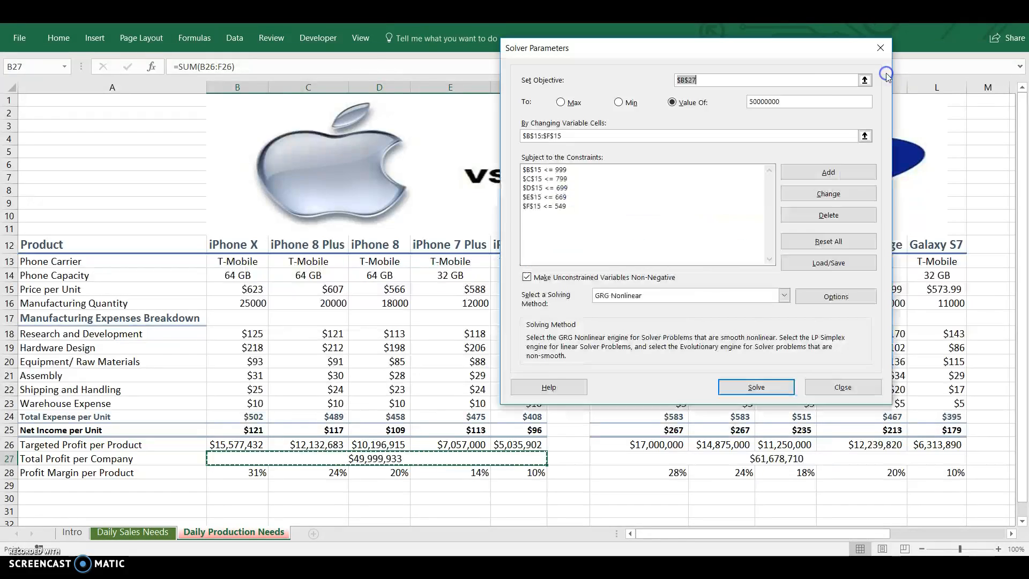
pyautogui.moveTo(709, 48); pyautogui.dragTo(458, 71)
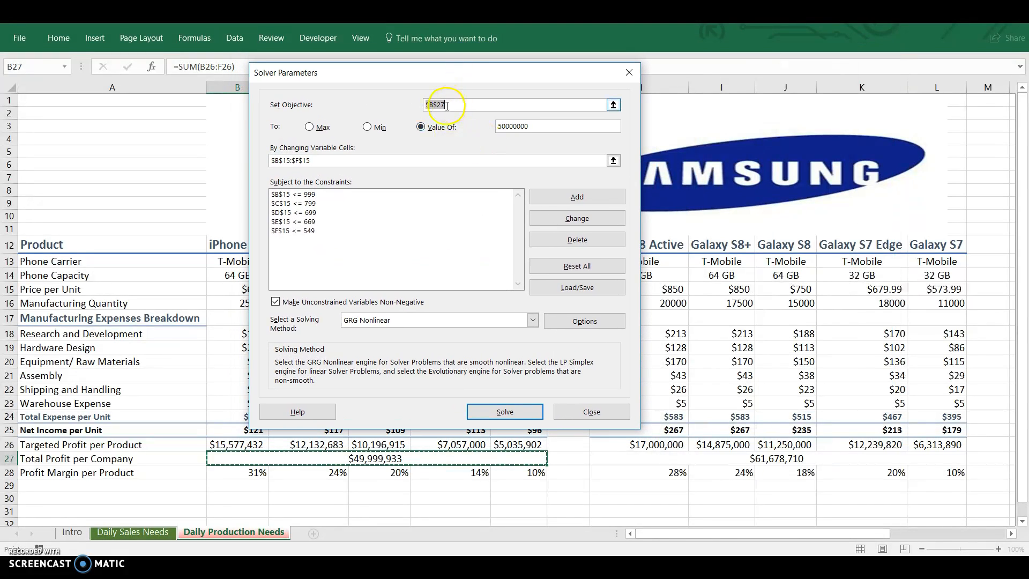
pyautogui.click(786, 455)
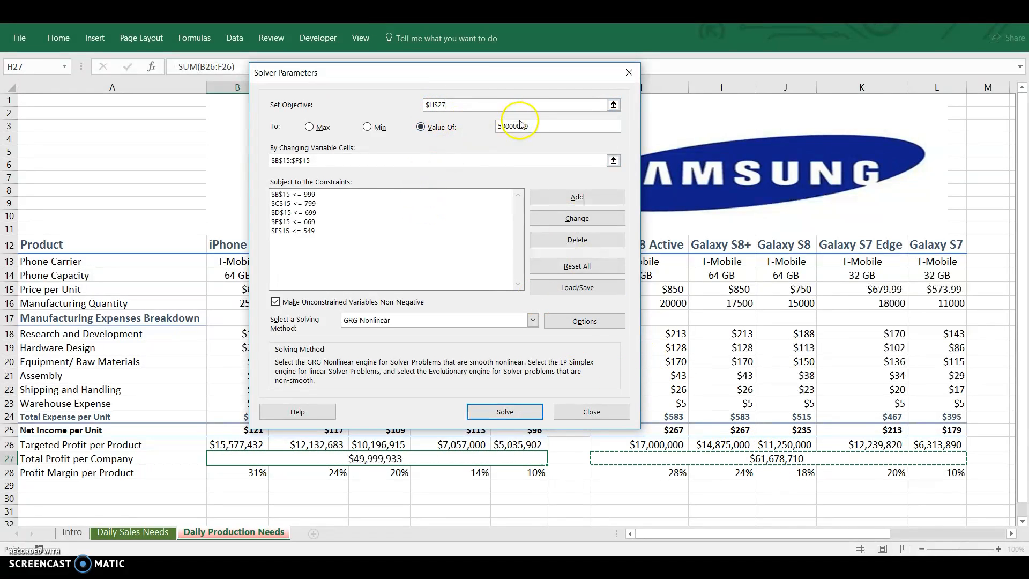
pyautogui.click(275, 161)
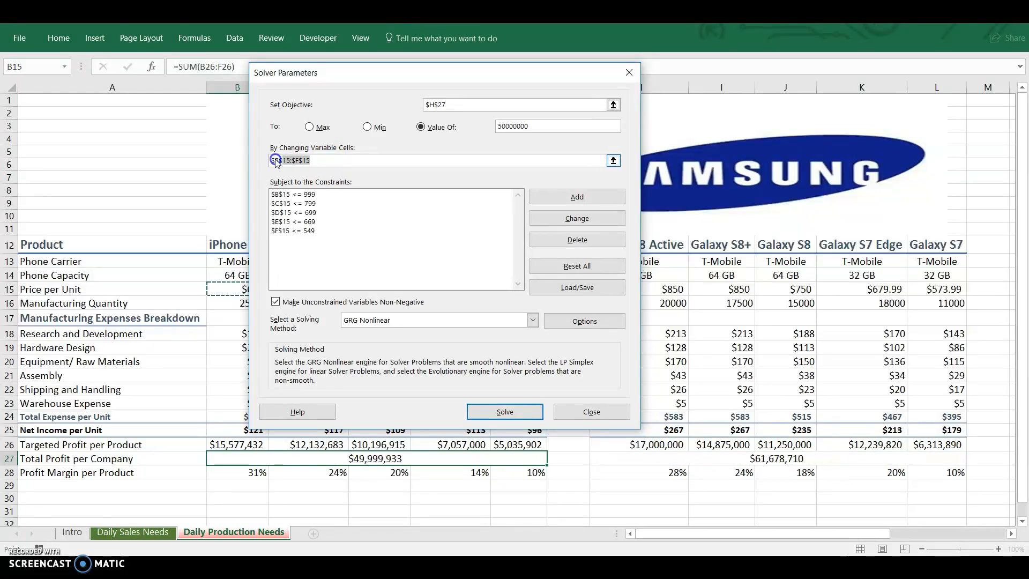
pyautogui.press('BackSpace')
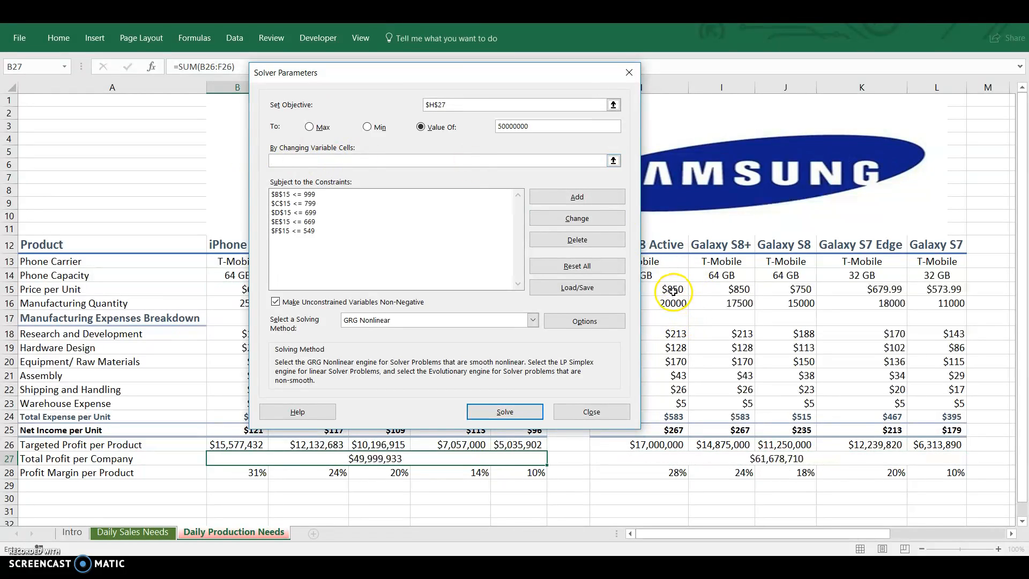
pyautogui.moveTo(673, 291); pyautogui.dragTo(931, 289)
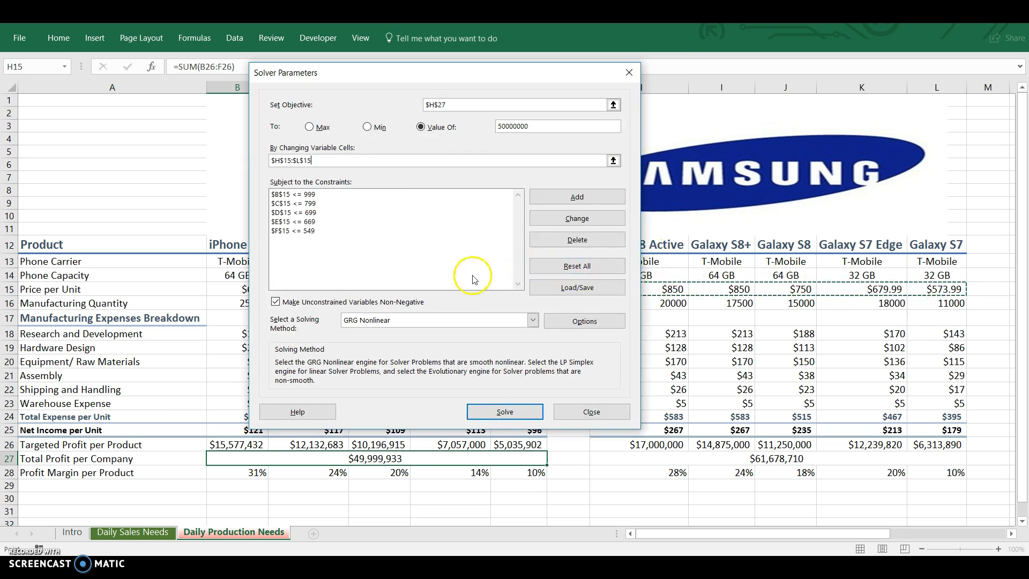
# Step: Delete all five Apple price constraints on B15 through F15 from the Solver model
pyautogui.click(470, 194)
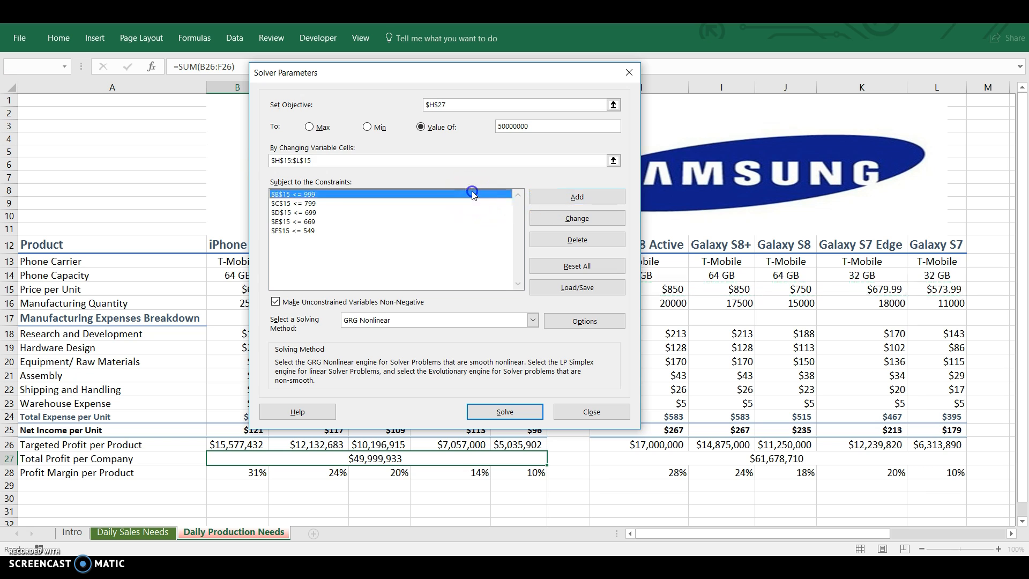
pyautogui.click(545, 245)
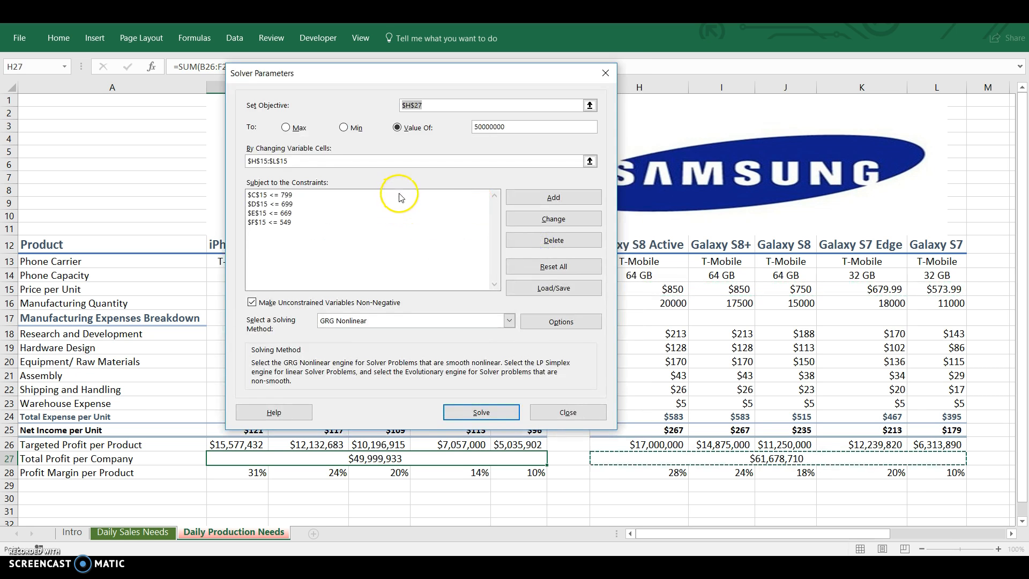
pyautogui.click(523, 240)
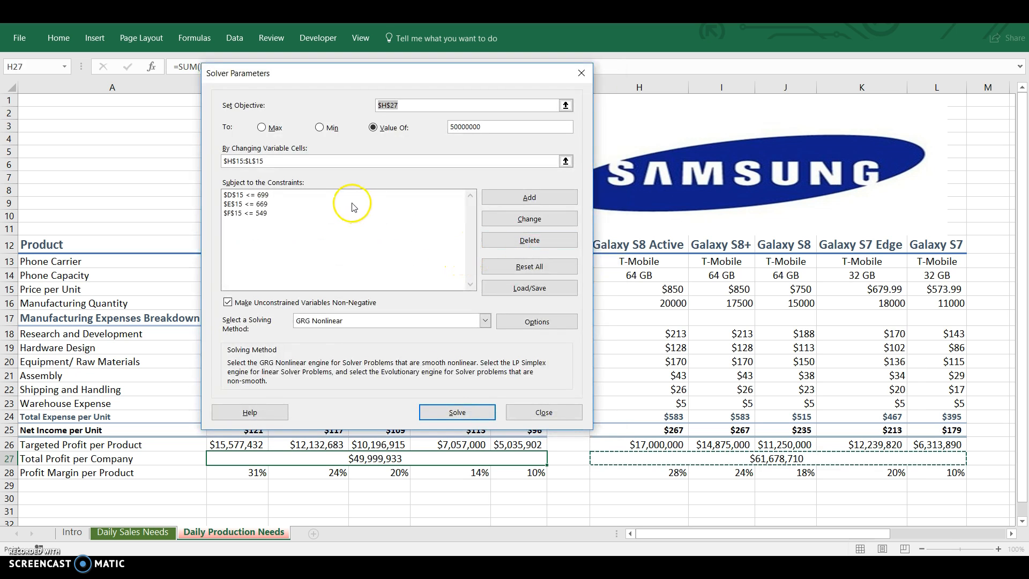
pyautogui.click(353, 195)
pyautogui.click(504, 241)
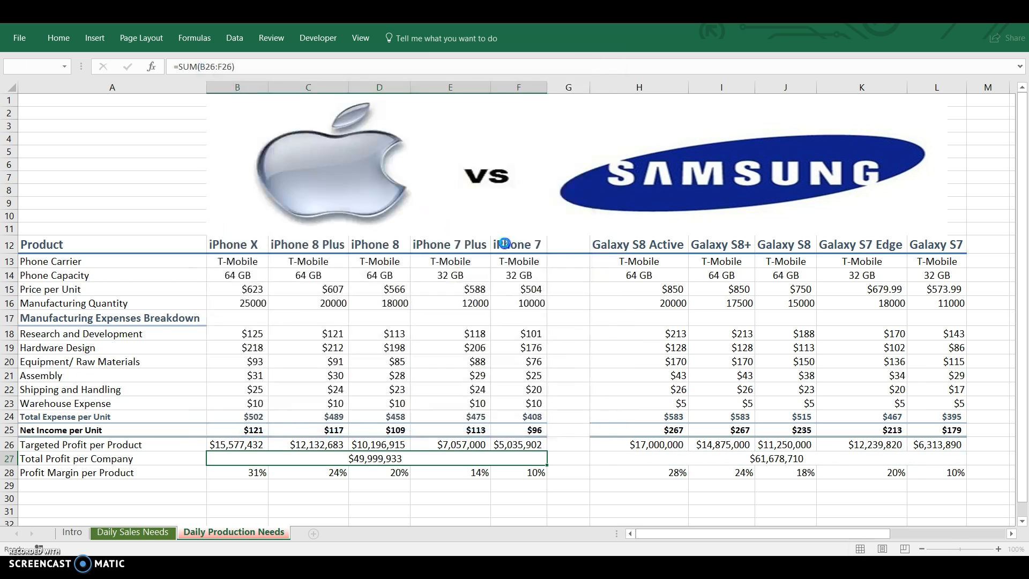
pyautogui.click(312, 195)
pyautogui.click(468, 242)
pyautogui.click(323, 195)
pyautogui.click(468, 244)
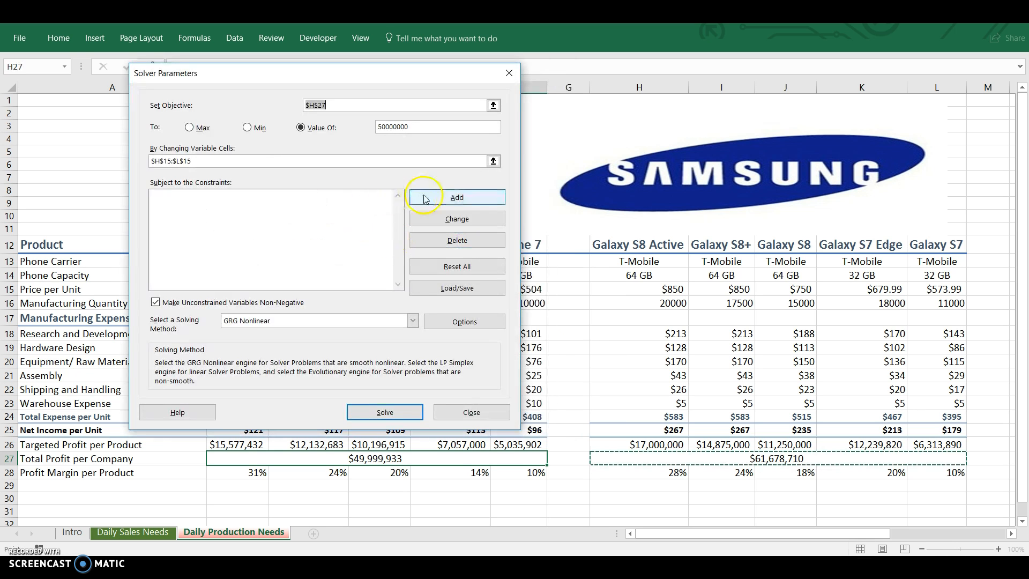
# Step: Add a constraint limiting the Galaxy S8 Active price in H15 to <= 850
pyautogui.click(451, 193)
pyautogui.moveTo(296, 215); pyautogui.dragTo(431, 222)
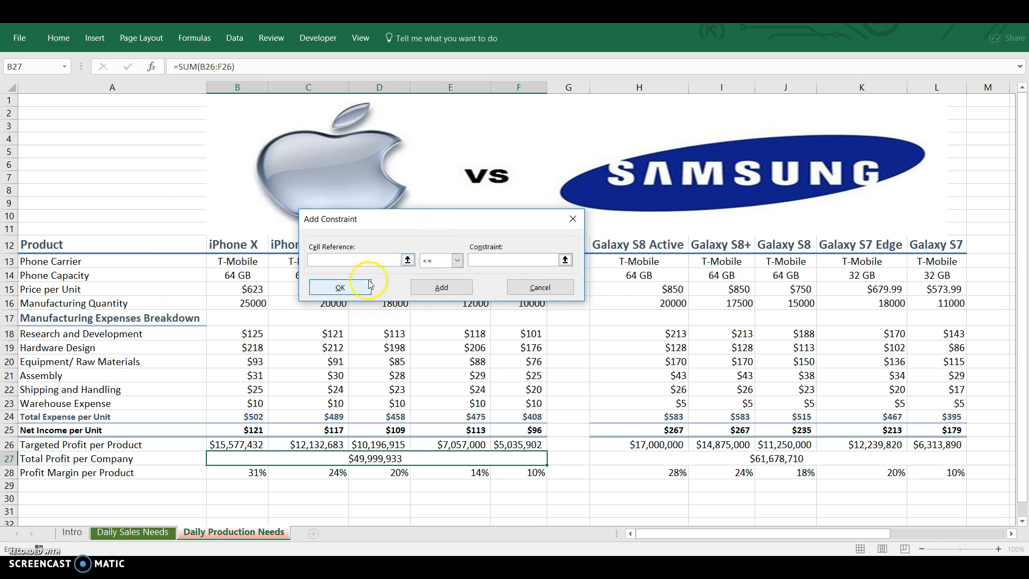
pyautogui.click(641, 290)
pyautogui.click(486, 264)
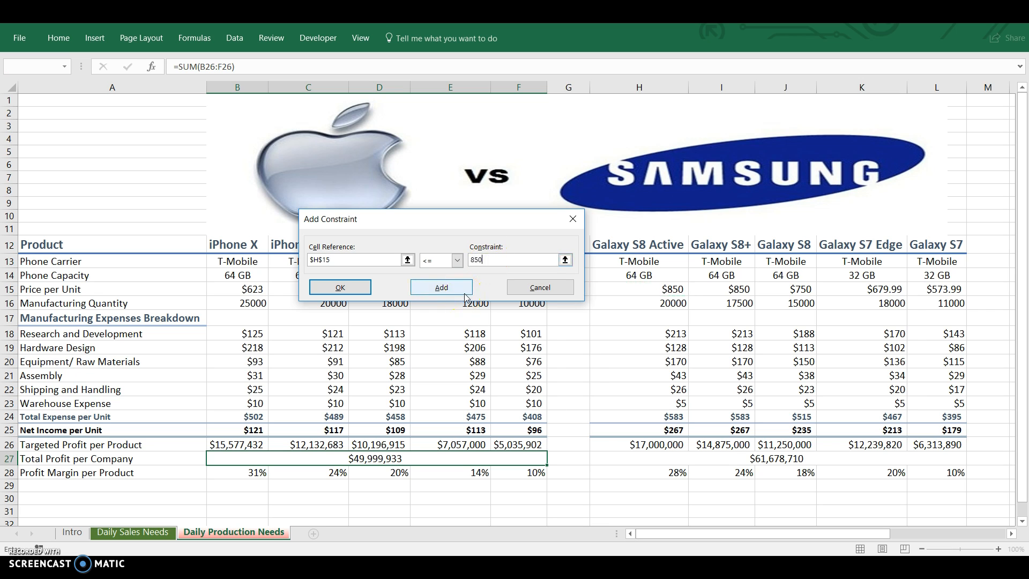
pyautogui.click(461, 290)
# Step: Add constraints limiting the Galaxy S8+ price in I15 to <= 850 and the Galaxy S8 price in J15 to <= 750
pyautogui.click(718, 290)
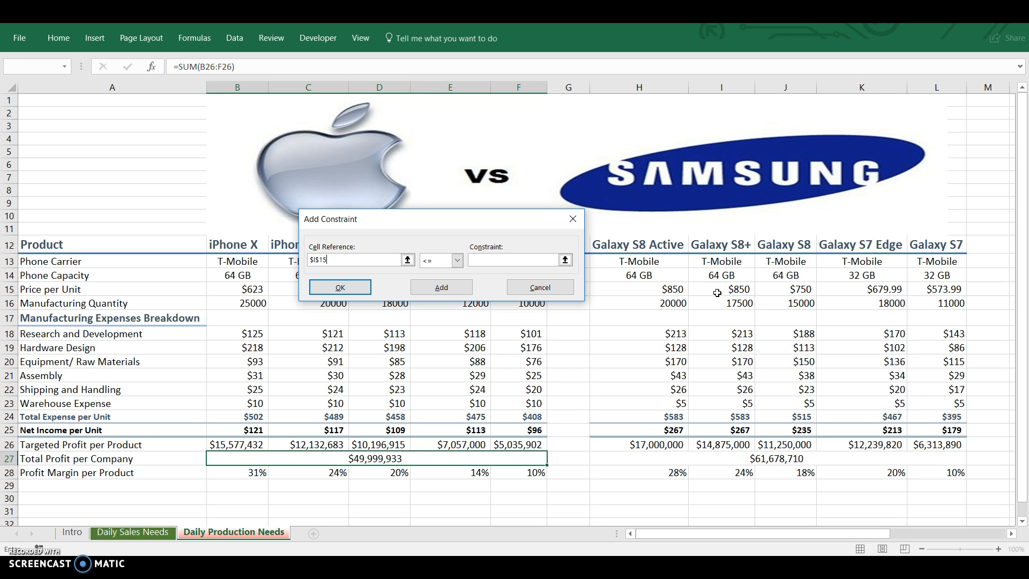
pyautogui.click(508, 260)
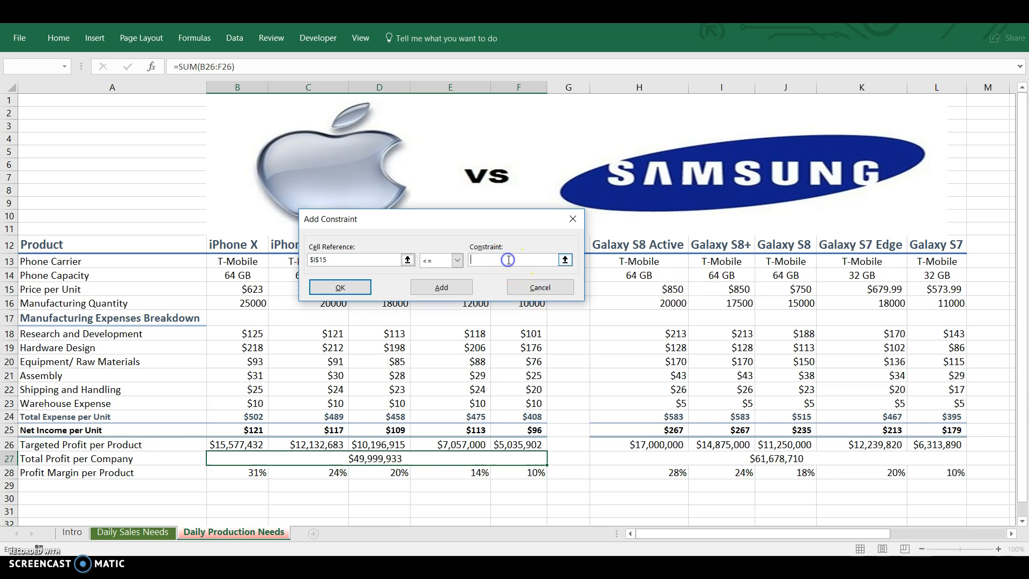
pyautogui.click(452, 293)
pyautogui.click(793, 290)
pyautogui.click(494, 261)
pyautogui.click(441, 287)
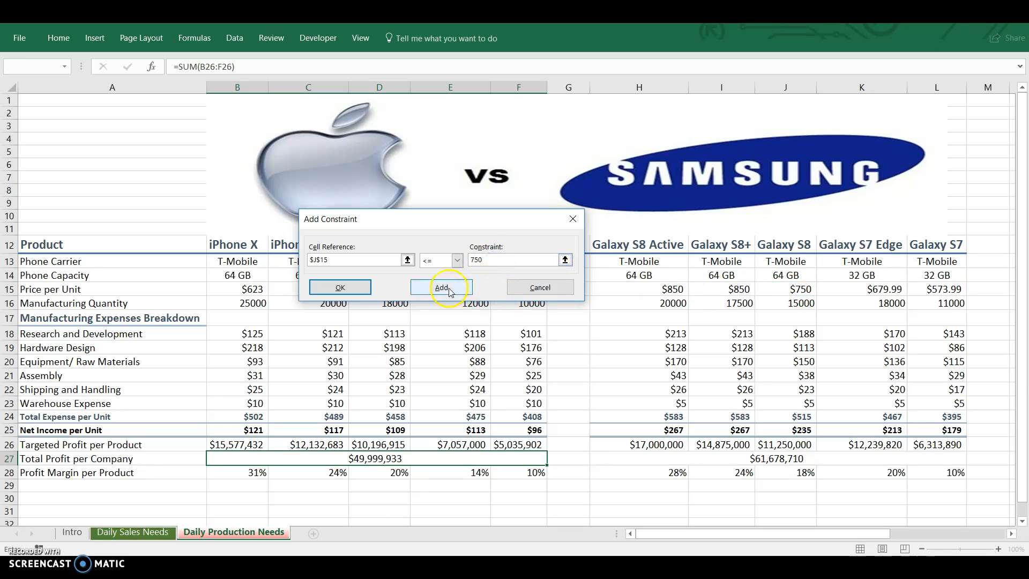
# Step: Add a constraint limiting the Galaxy S7 Edge price in K15 to <= 679.99
pyautogui.click(847, 290)
pyautogui.click(515, 260)
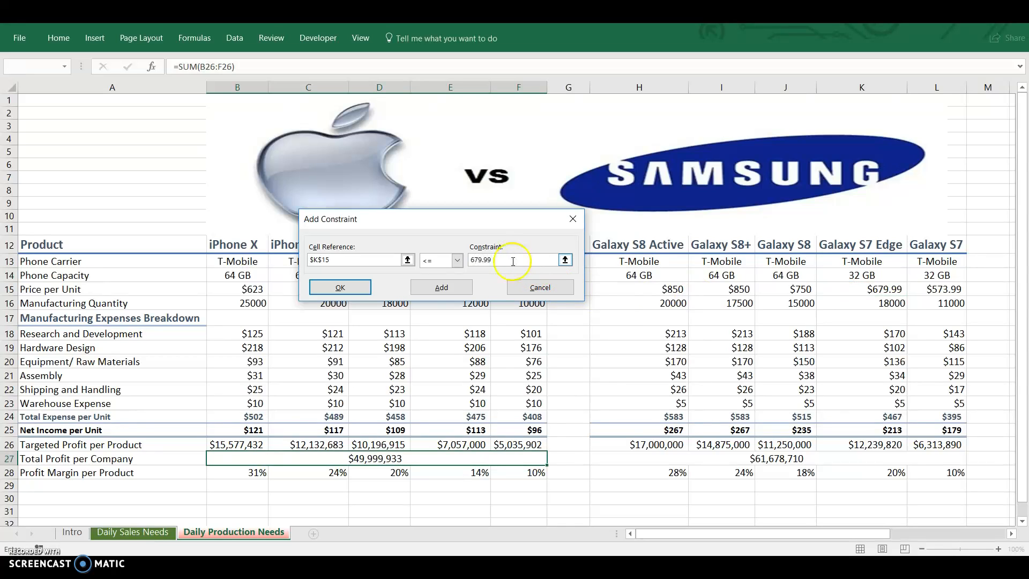
pyautogui.click(445, 289)
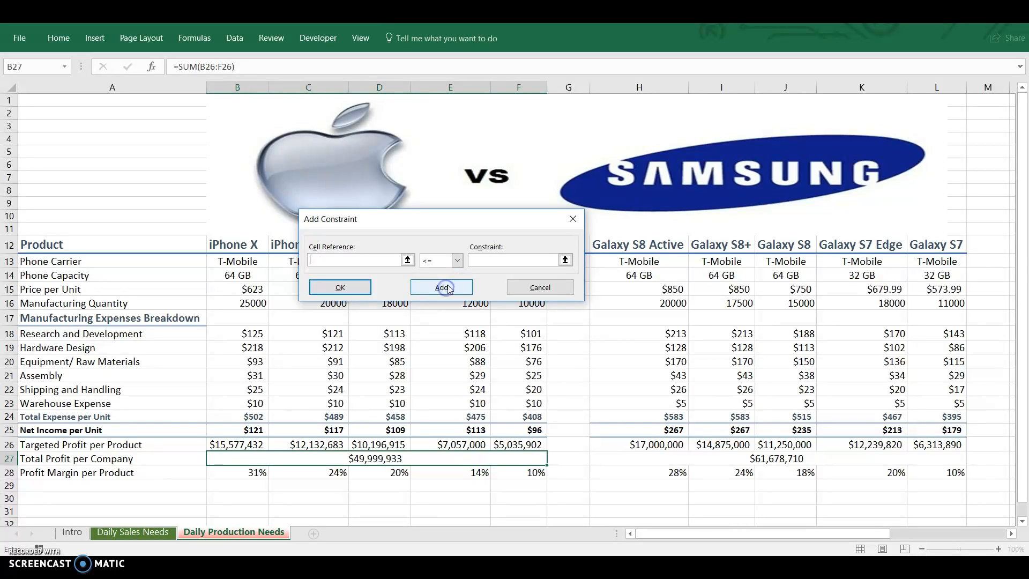
# Step: Add a constraint limiting the Galaxy S7 price in L15 to <= 573.99 and finish the Solver constraint list
pyautogui.click(944, 289)
pyautogui.click(509, 261)
pyautogui.click(508, 260)
pyautogui.write('573.99')
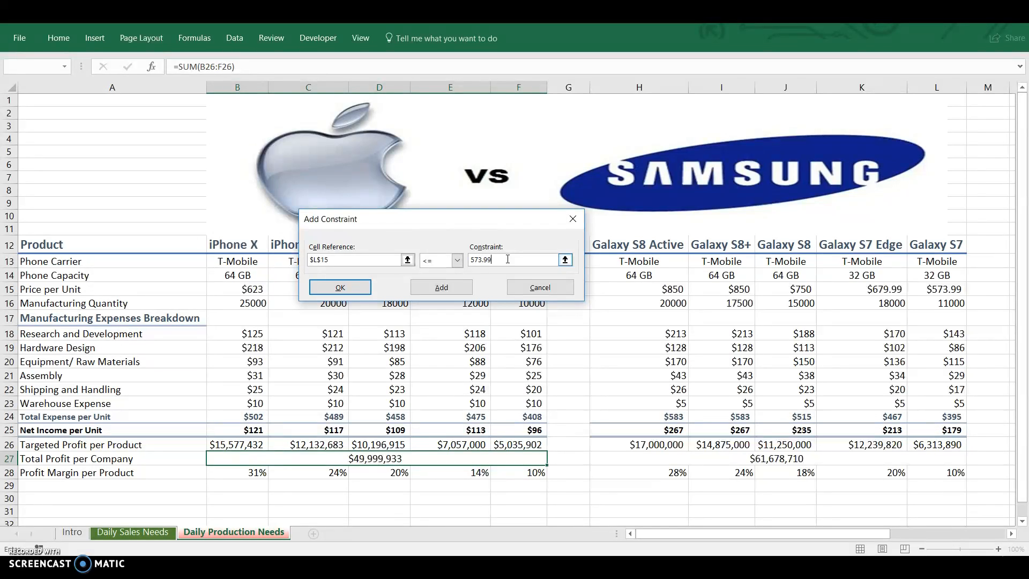
pyautogui.click(341, 288)
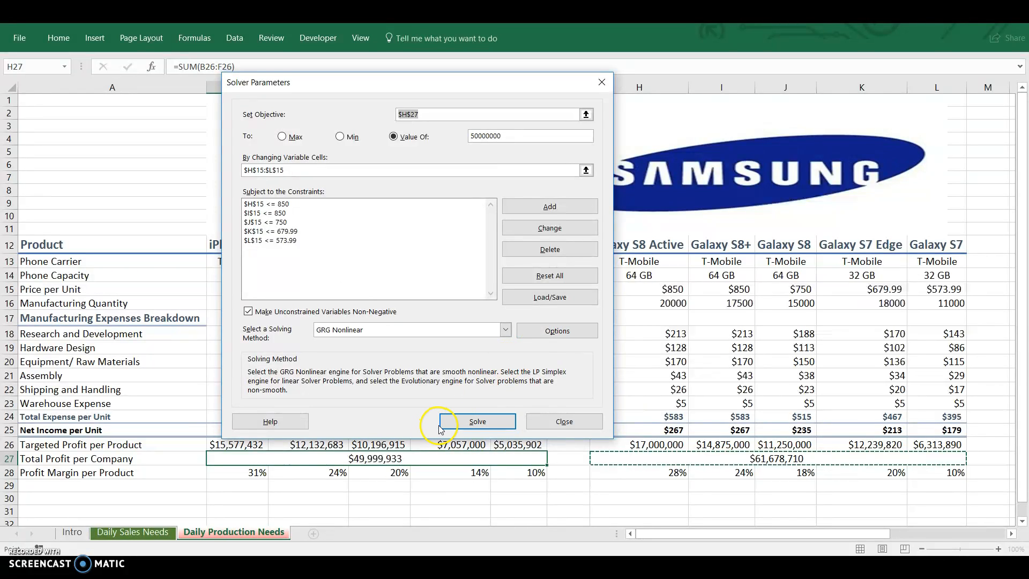
# Step: Solve for the Samsung unit prices that meet the 50000000 profit target and keep the Solver solution
pyautogui.click(483, 424)
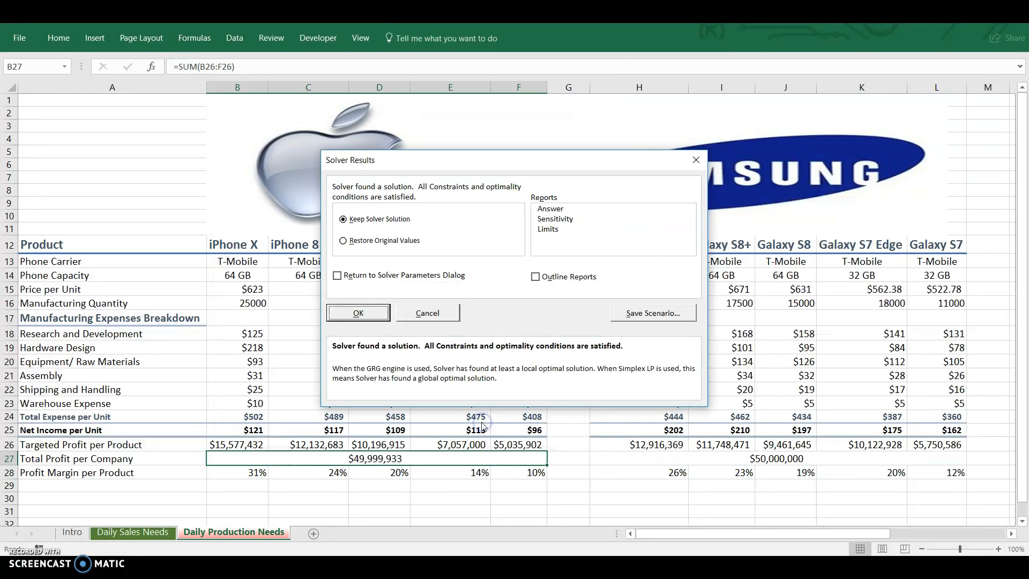
pyautogui.moveTo(375, 153); pyautogui.dragTo(313, 405)
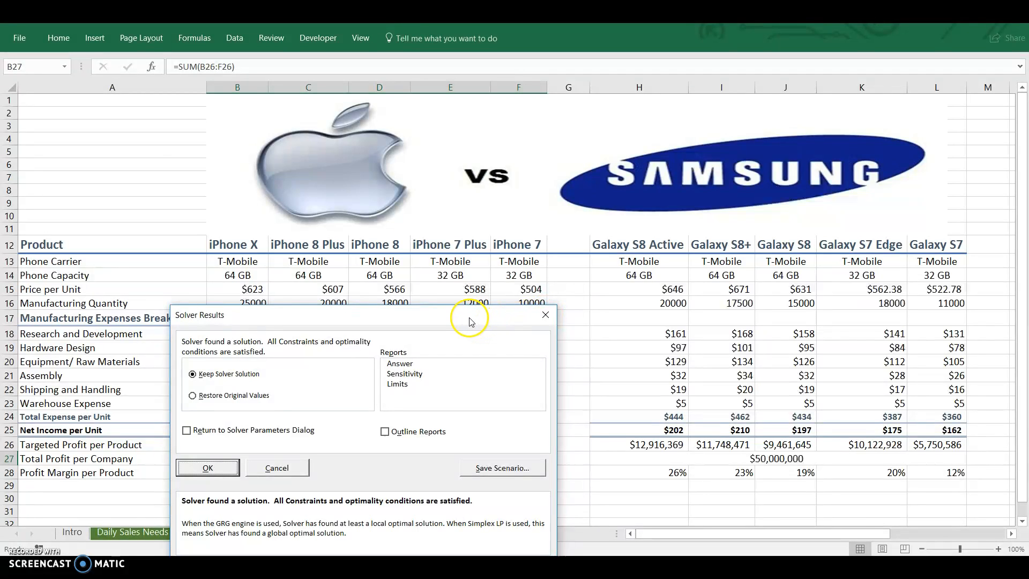
pyautogui.moveTo(461, 325); pyautogui.dragTo(560, 122)
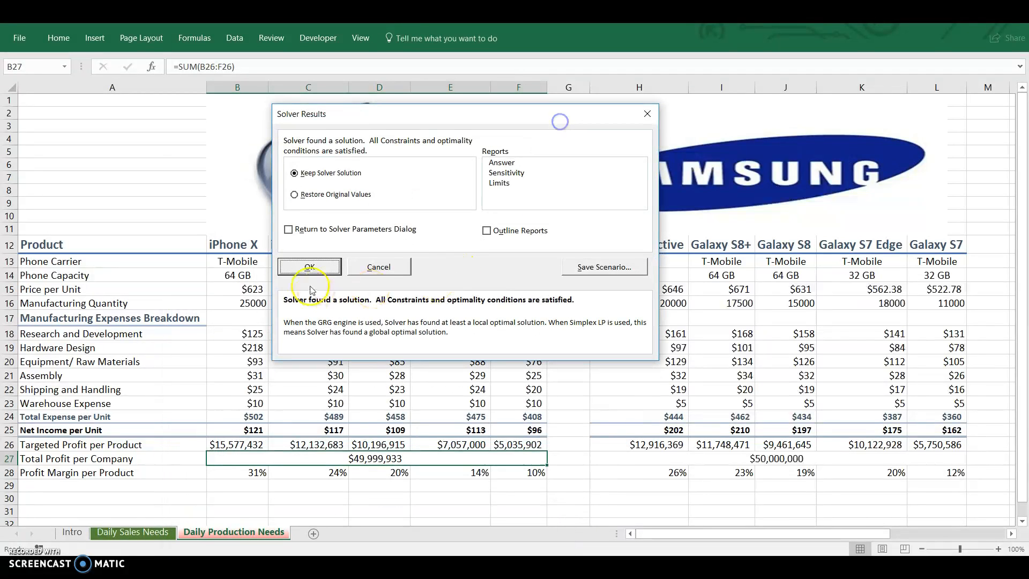
pyautogui.click(308, 267)
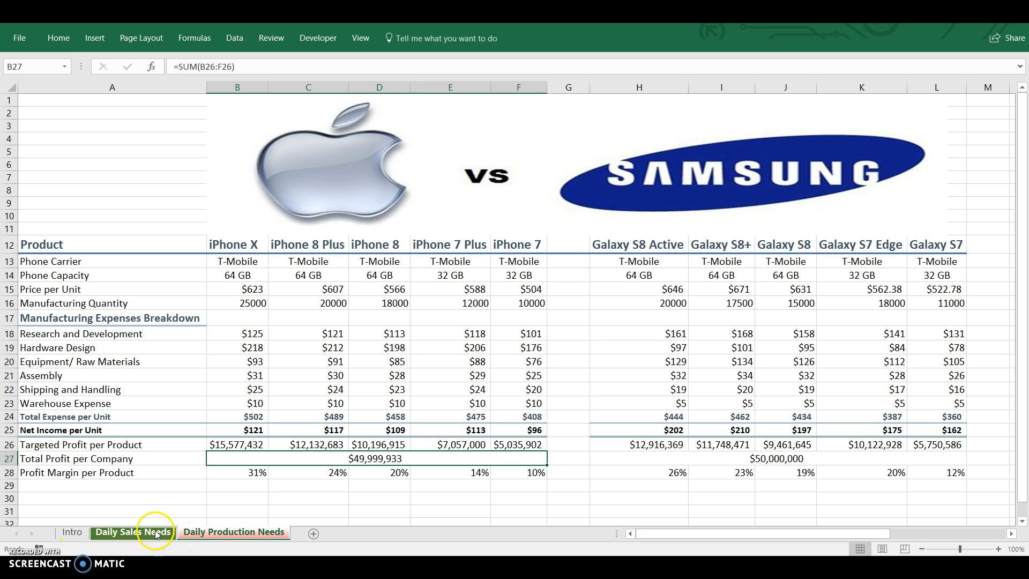
# Step: Switch to the Daily Sales Needs sheet to review its solved quantities and company profits
pyautogui.click(134, 531)
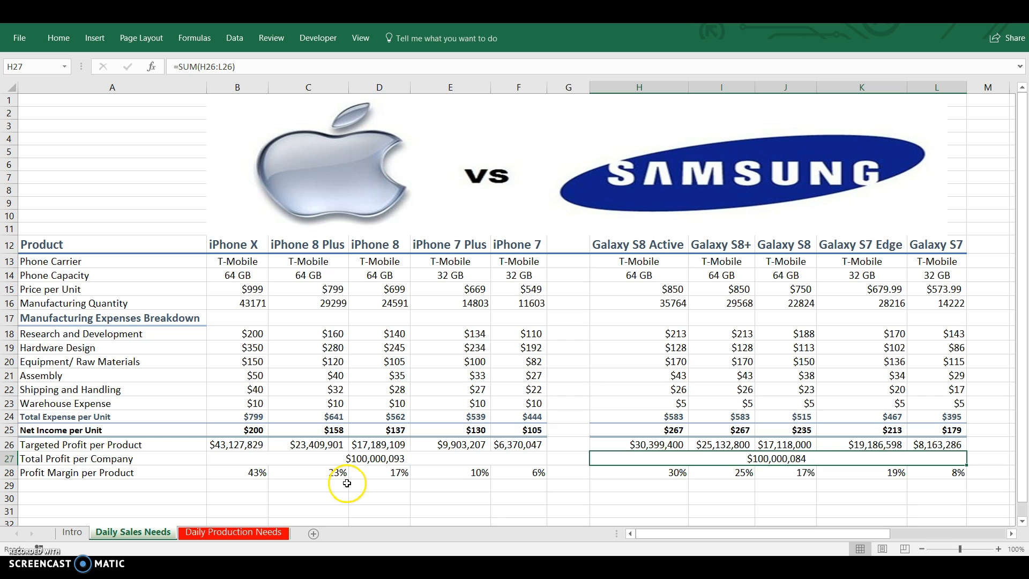